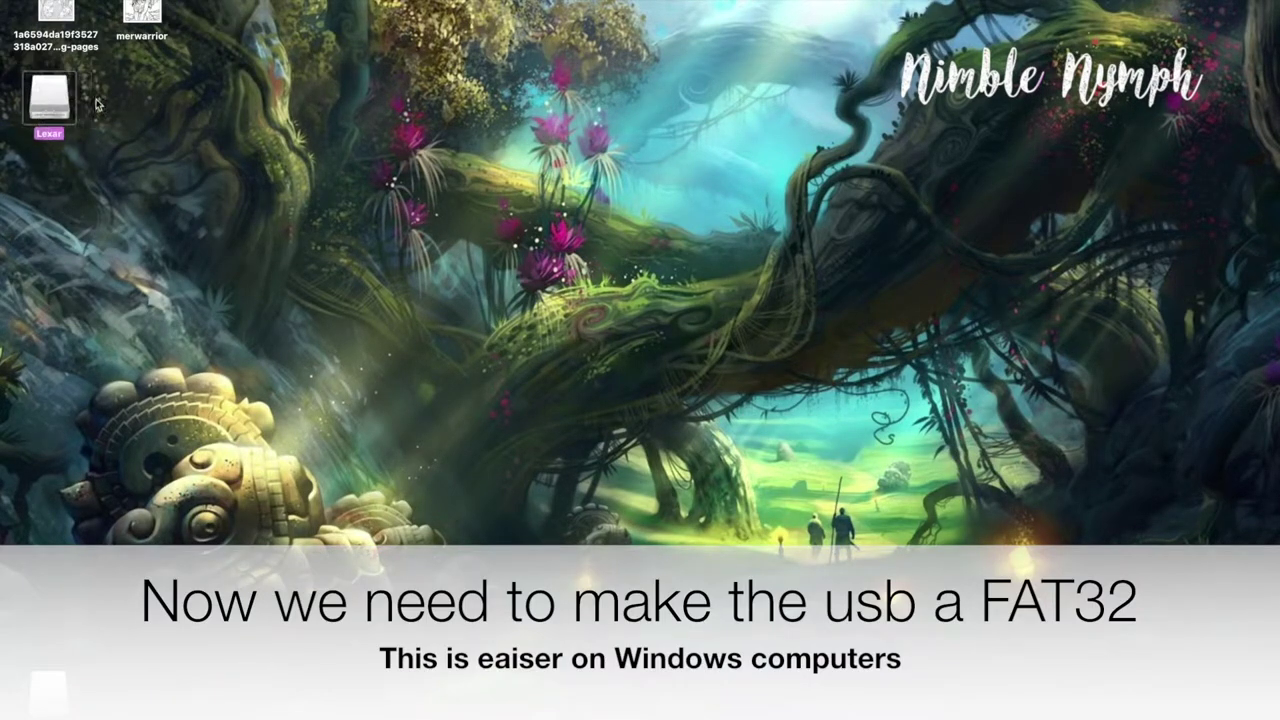
Launch Disk Utility from the Other folder in Launchpad.
{"action": "mouse_move", "coordinate": [1276, 70]}
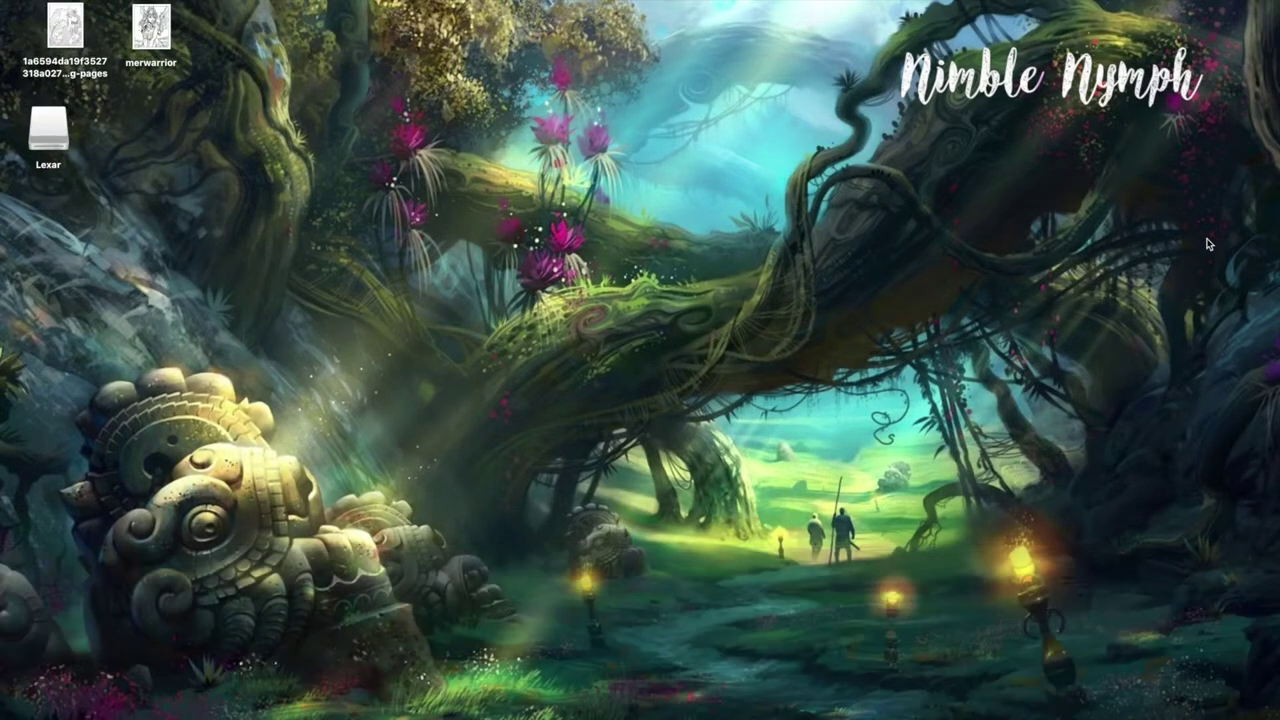
{"action": "mouse_move", "coordinate": [1244, 222]}
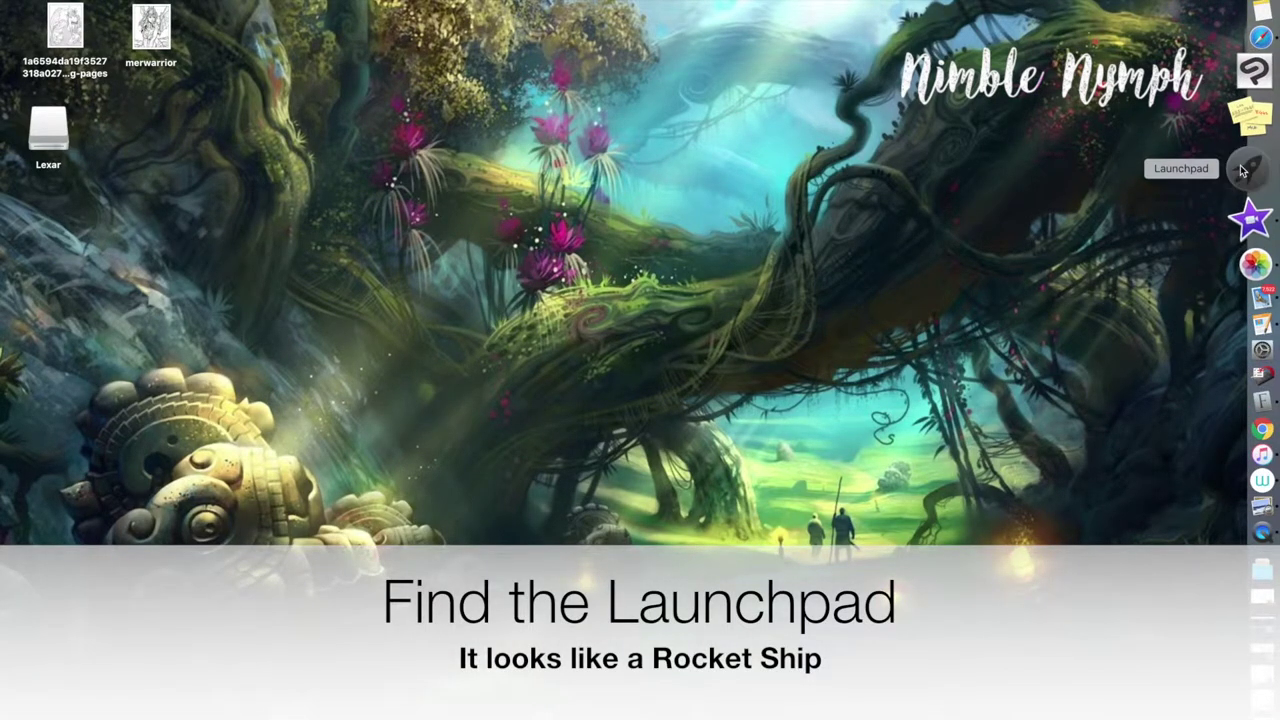
{"action": "right_click", "coordinate": [1249, 175]}
{"action": "left_click", "coordinate": [1249, 175]}
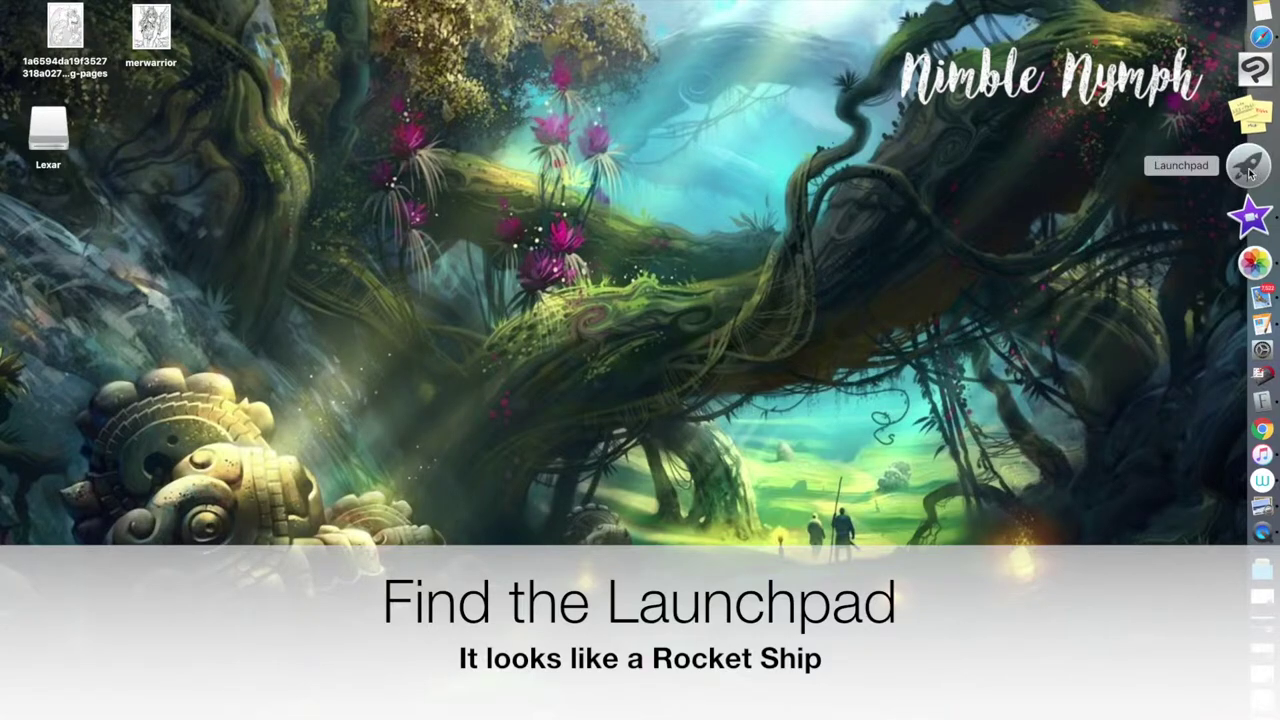
{"action": "left_click", "coordinate": [1247, 175]}
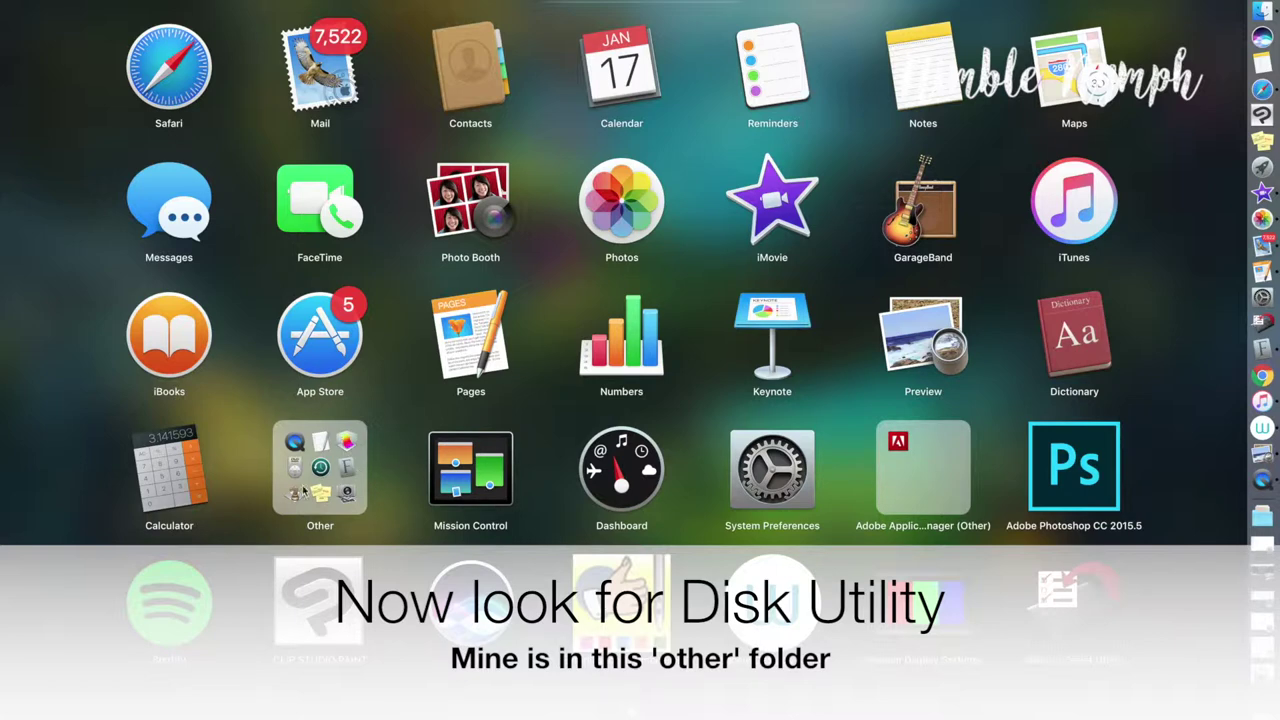
{"action": "left_click", "coordinate": [333, 450]}
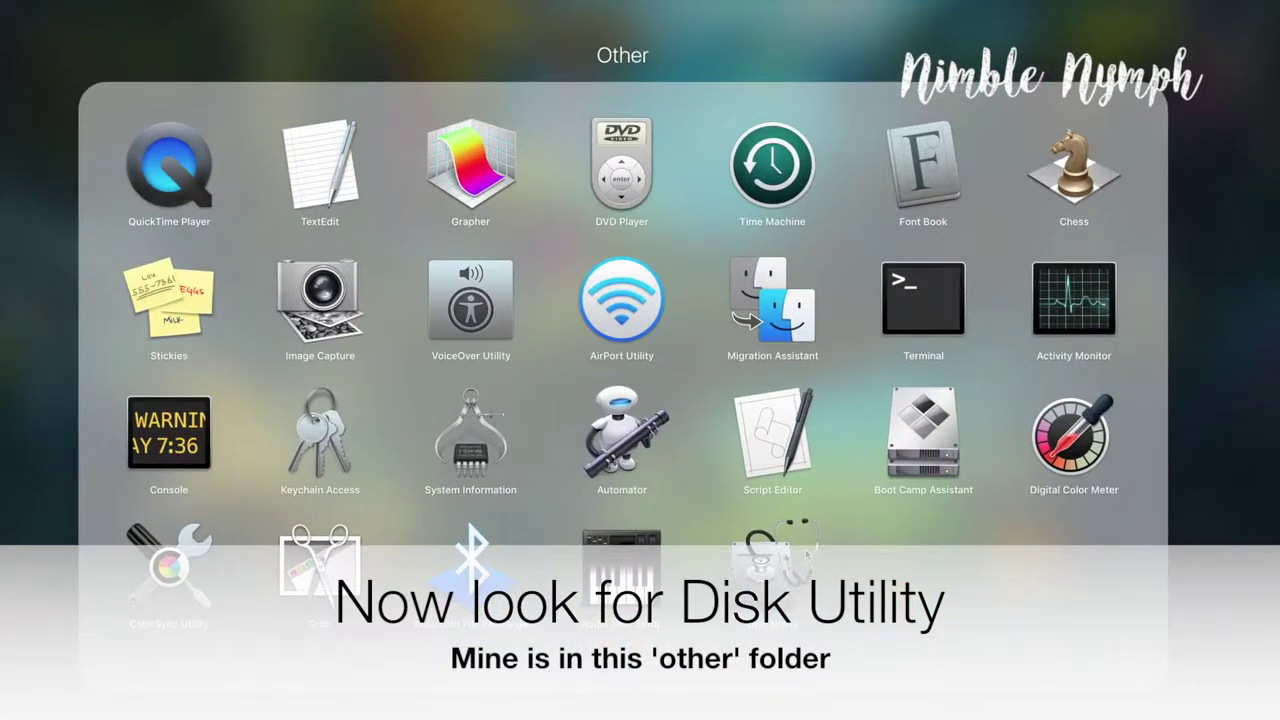
{"action": "mouse_move", "coordinate": [790, 560]}
{"action": "left_mouse_down"}
{"action": "mouse_move", "coordinate": [760, 592]}
{"action": "mouse_move", "coordinate": [778, 566]}
{"action": "mouse_move", "coordinate": [792, 580]}
{"action": "left_mouse_up"}
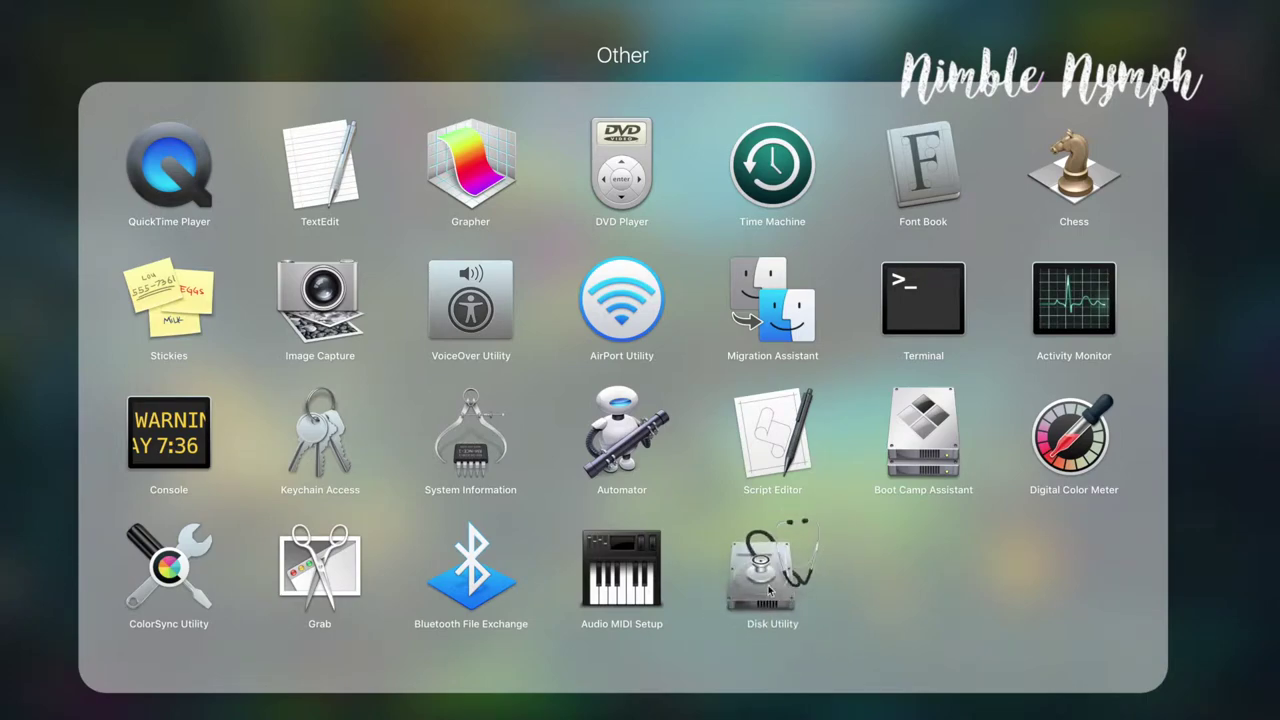
{"action": "left_click", "coordinate": [768, 591]}
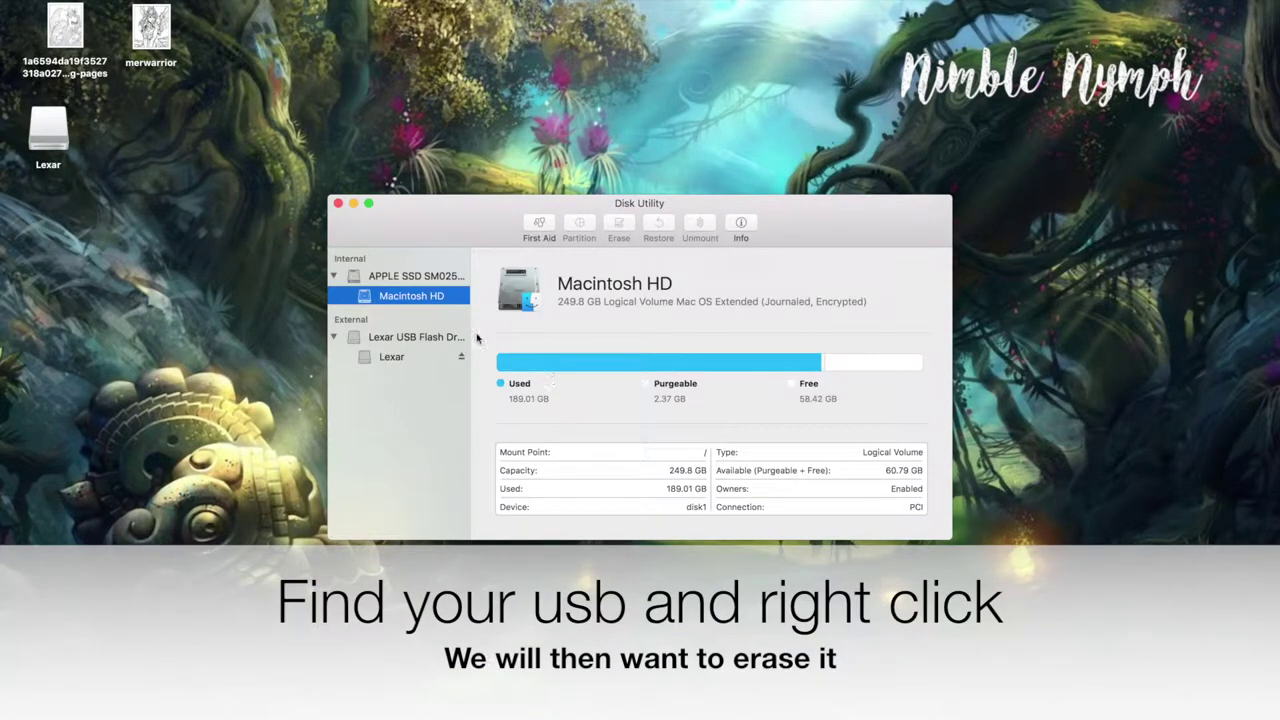
Start erasing the external Lexar USB Flash Drive Media and choose MS-DOS (FAT) as its format.
{"action": "left_click", "coordinate": [427, 339]}
{"action": "right_click", "coordinate": [427, 339]}
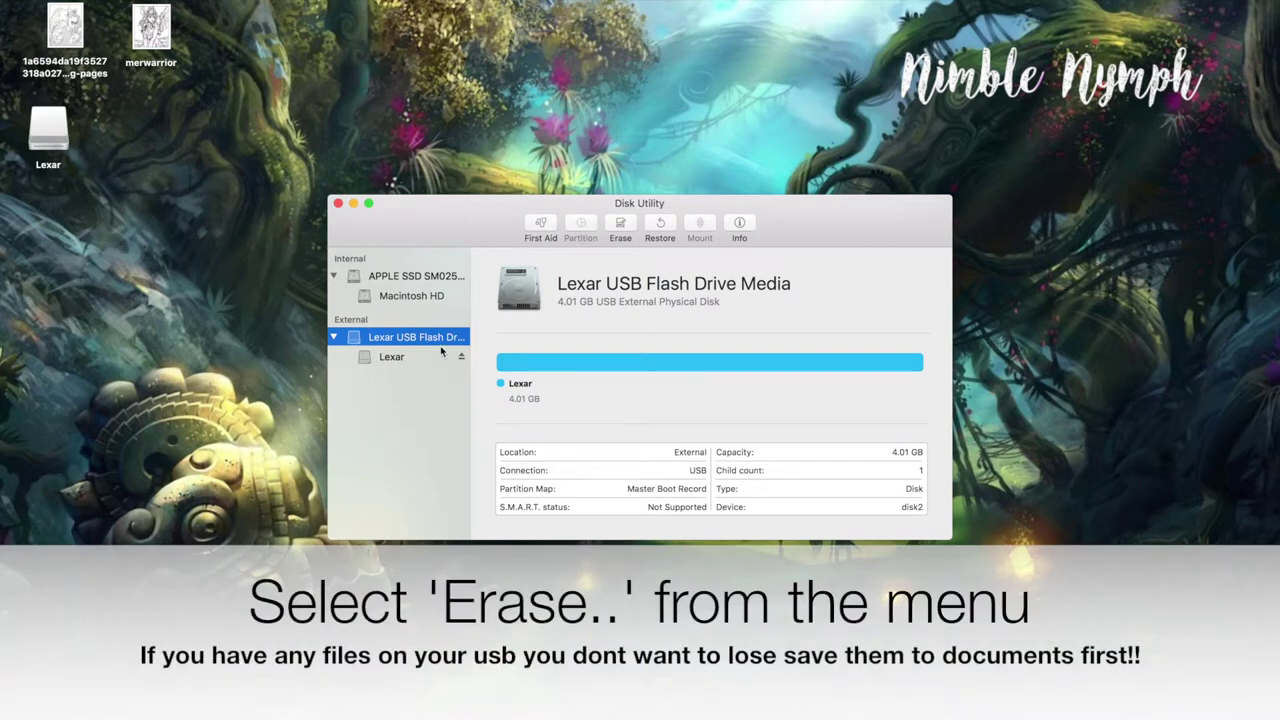
{"action": "right_click", "coordinate": [430, 340]}
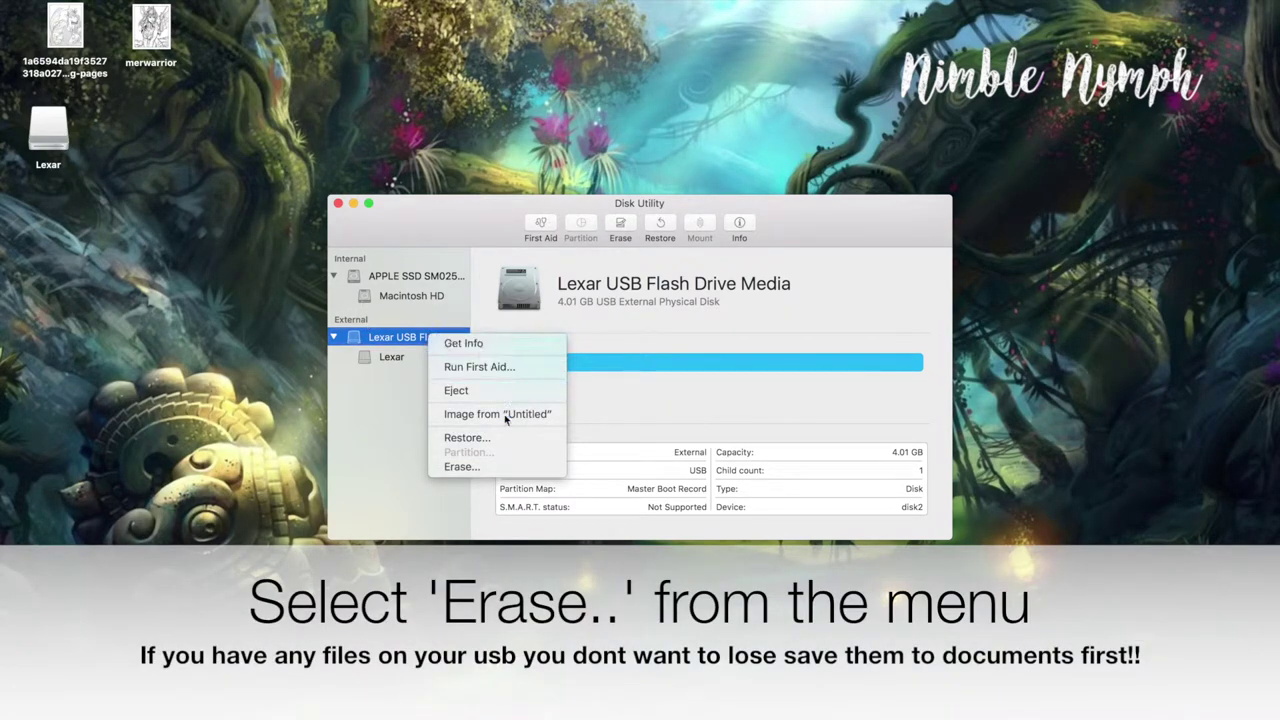
{"action": "left_click", "coordinate": [487, 467]}
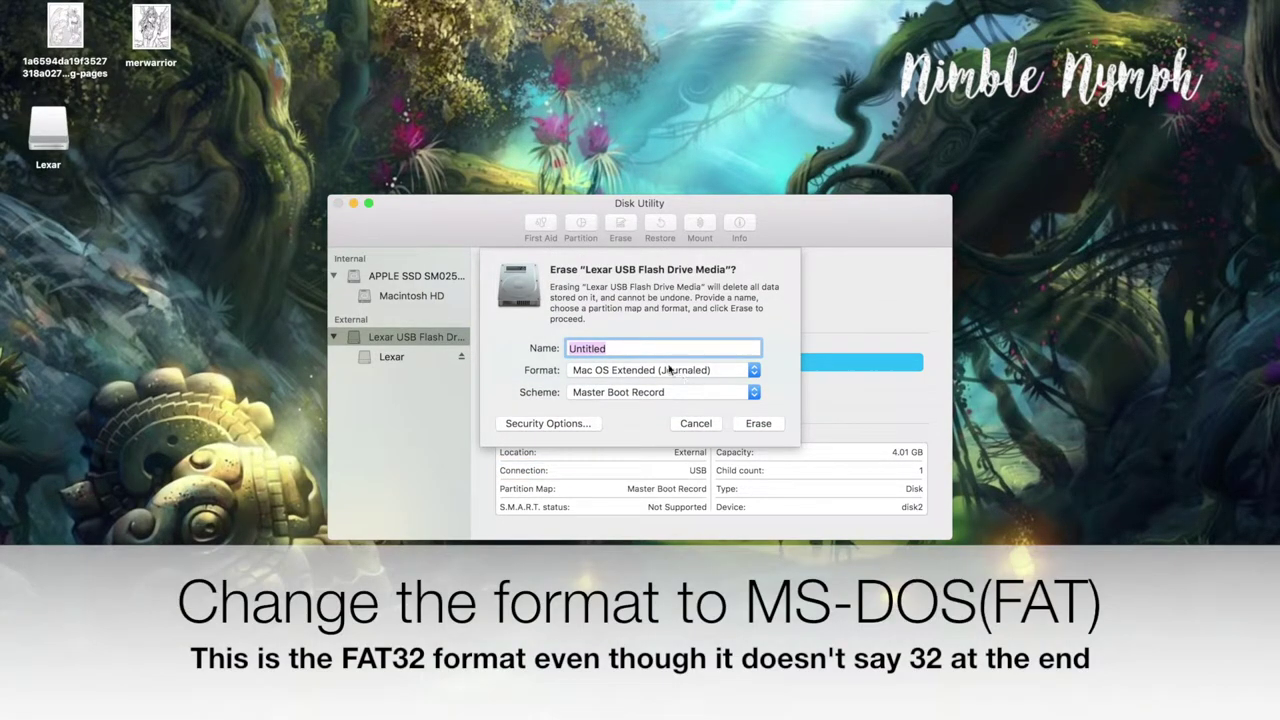
{"action": "left_click", "coordinate": [689, 374]}
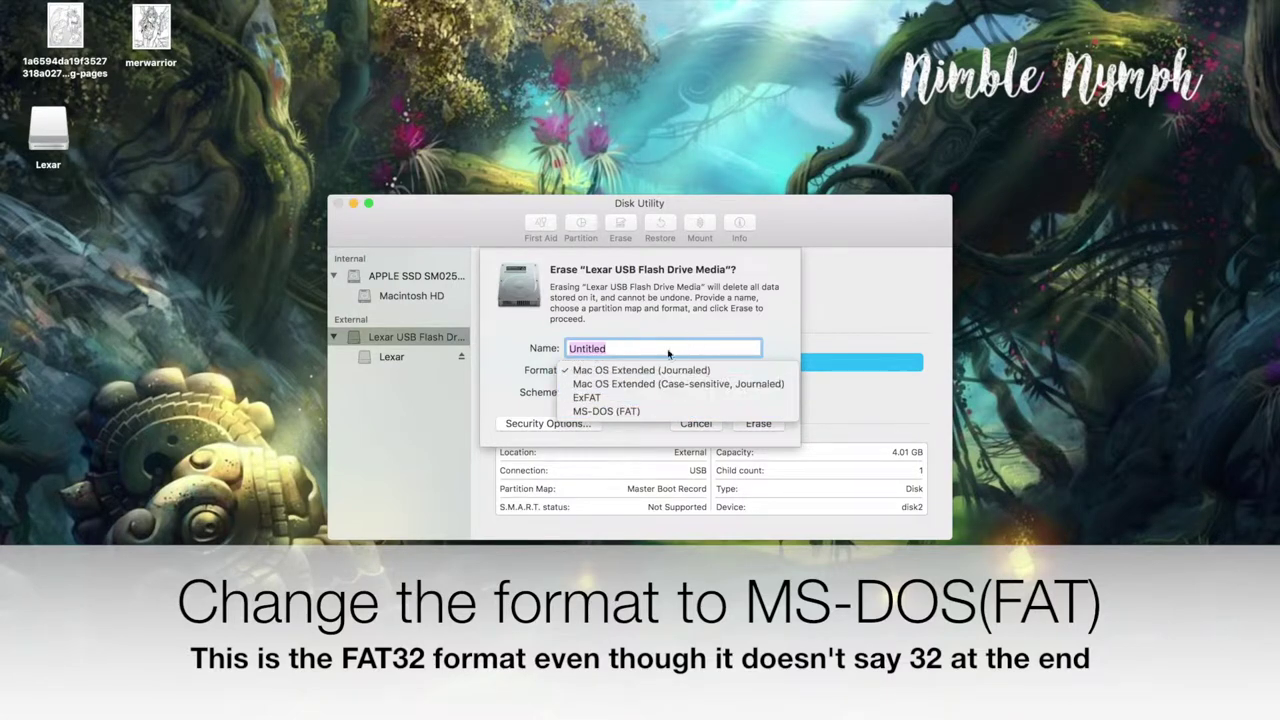
{"action": "left_click", "coordinate": [616, 413]}
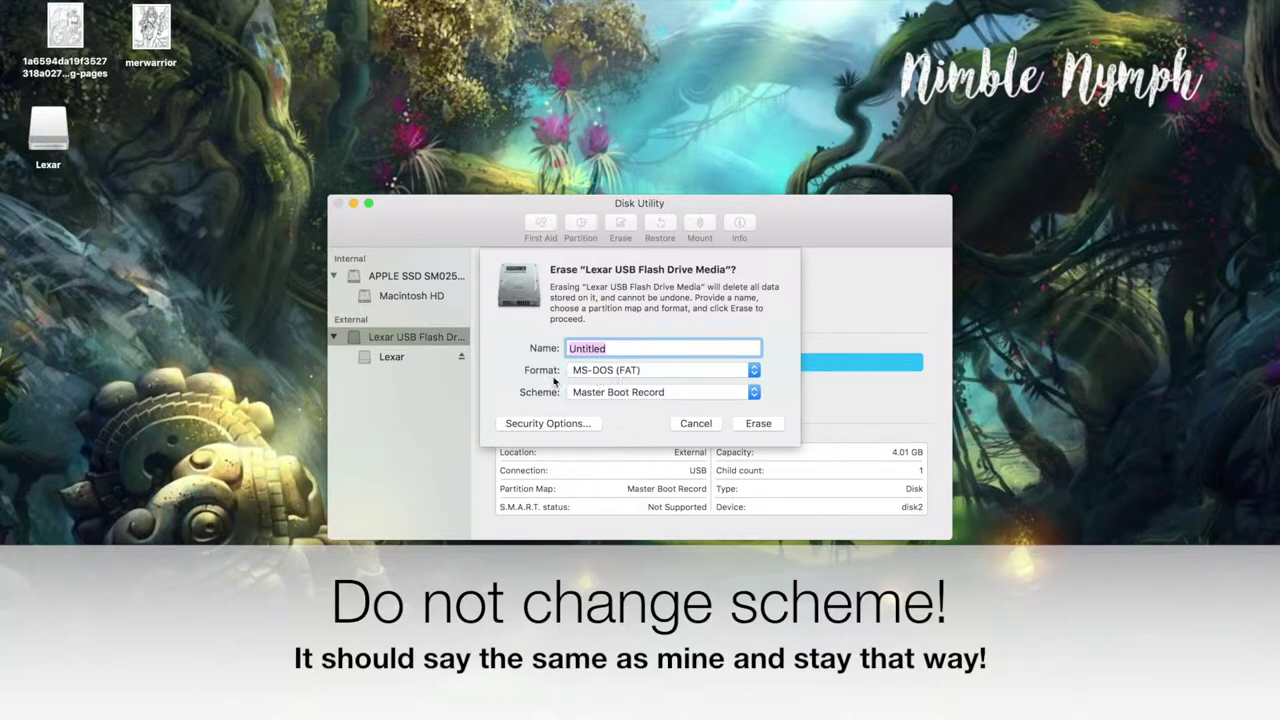
Name the volume "Mermaid designs", erase the Lexar flash drive and close the completed erase dialog.
{"action": "left_click", "coordinate": [619, 350]}
{"action": "left_click_drag", "start_coordinate": [644, 350], "coordinate": [537, 338]}
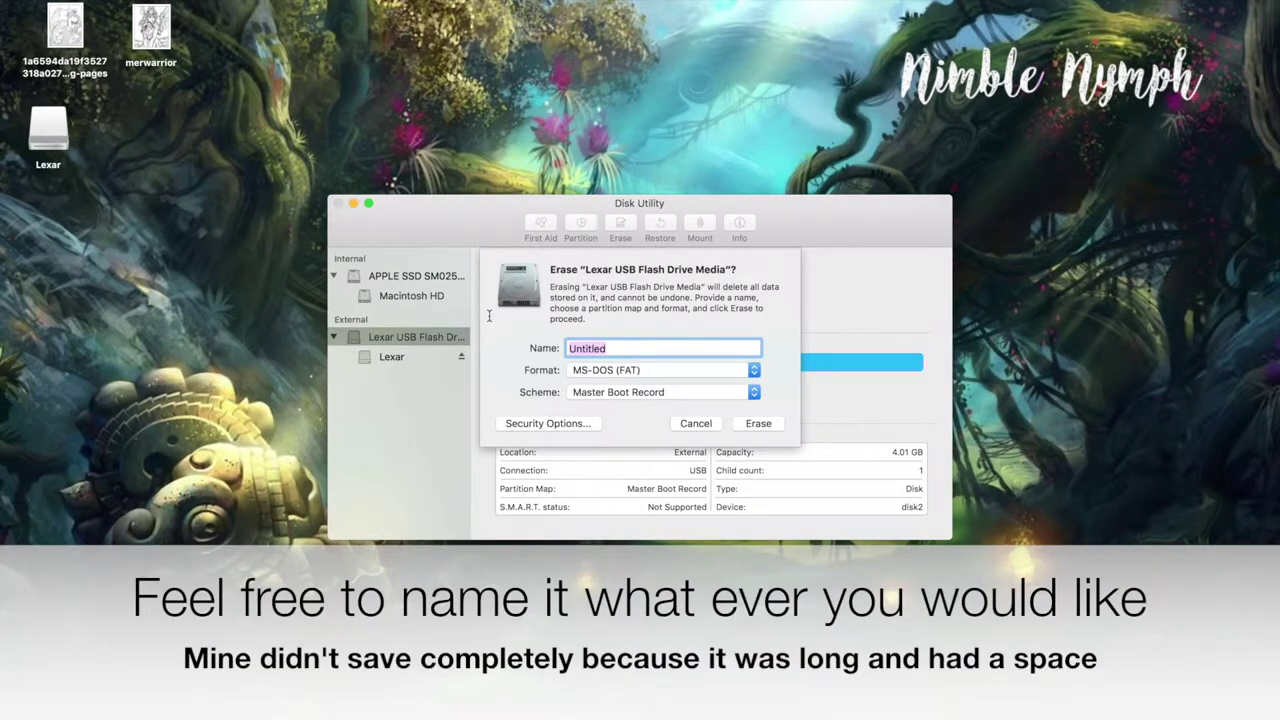
{"action": "type", "text": "Mermaid design"}
{"action": "type", "text": "signs"}
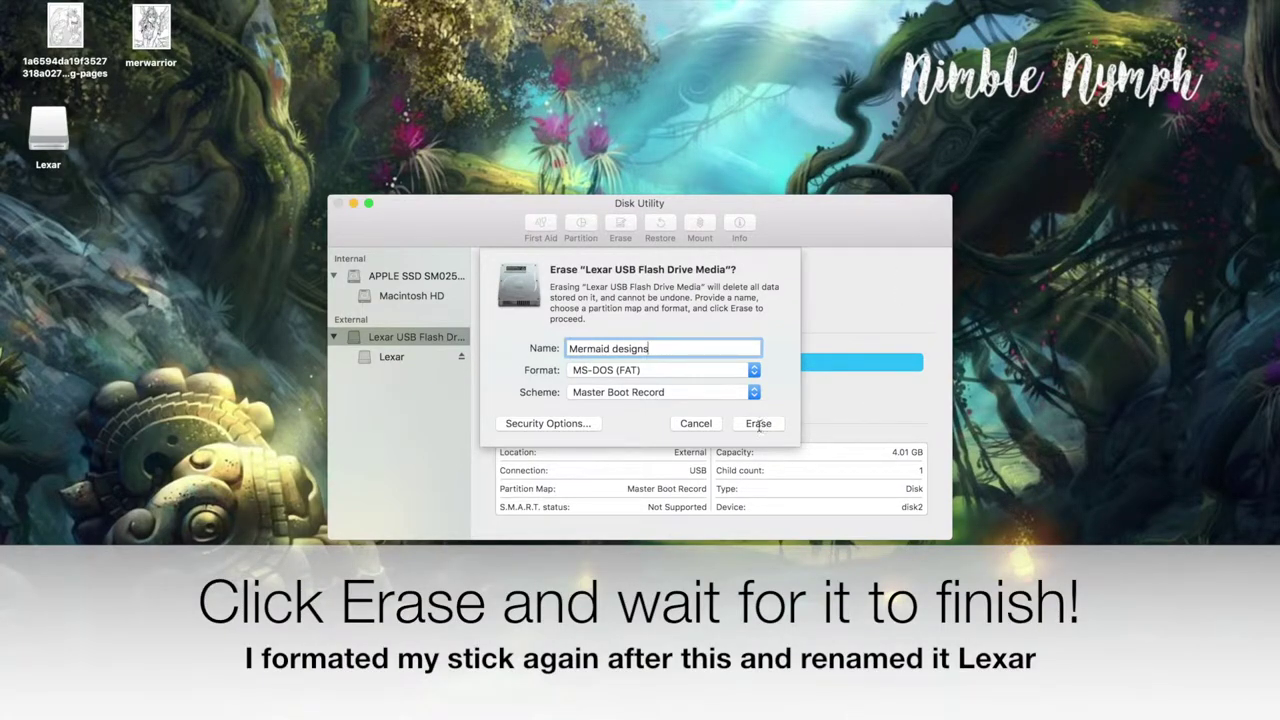
{"action": "left_click", "coordinate": [759, 424]}
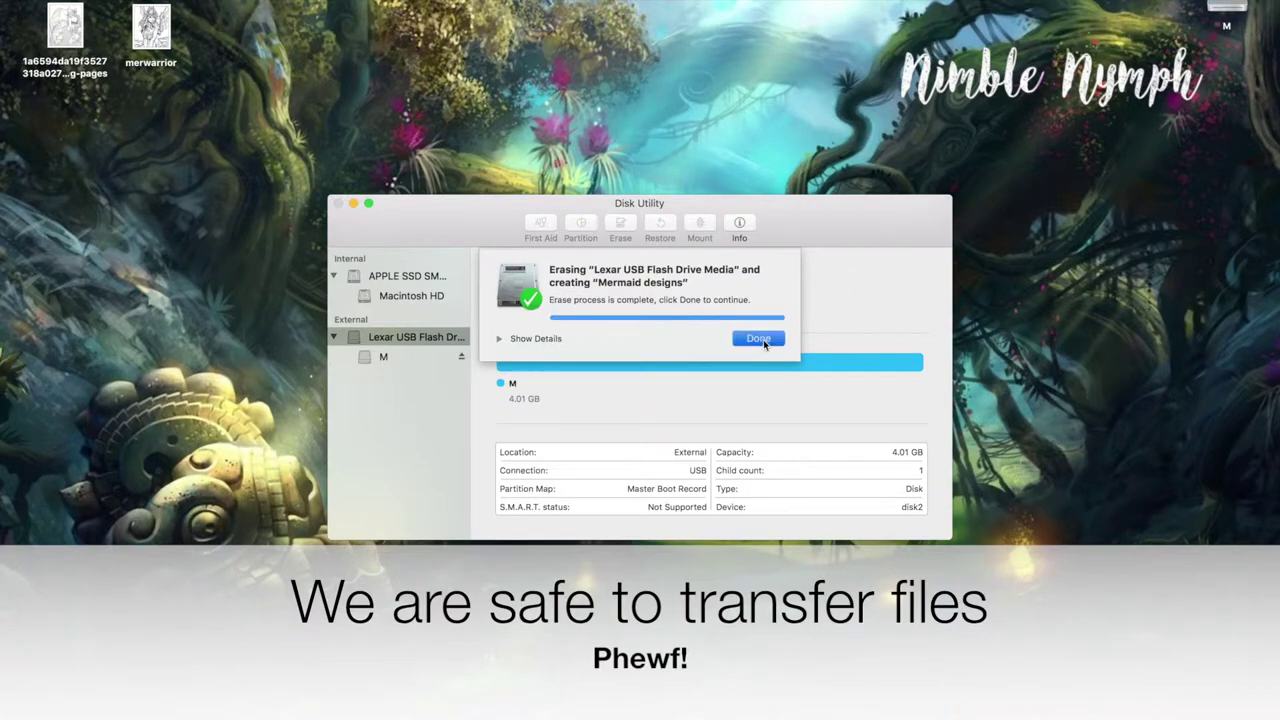
{"action": "left_click", "coordinate": [758, 338]}
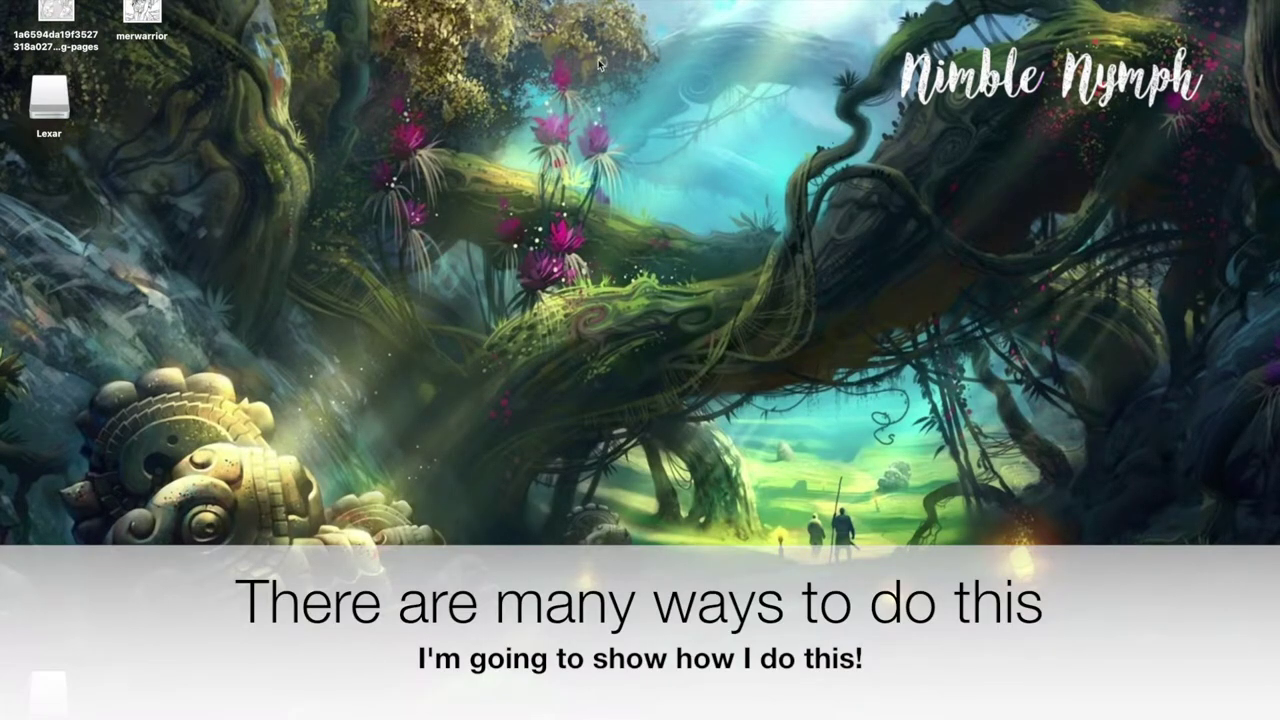
Switch to Finder and show the contents of the Lexar drive in a window.
{"action": "mouse_move", "coordinate": [1277, 72]}
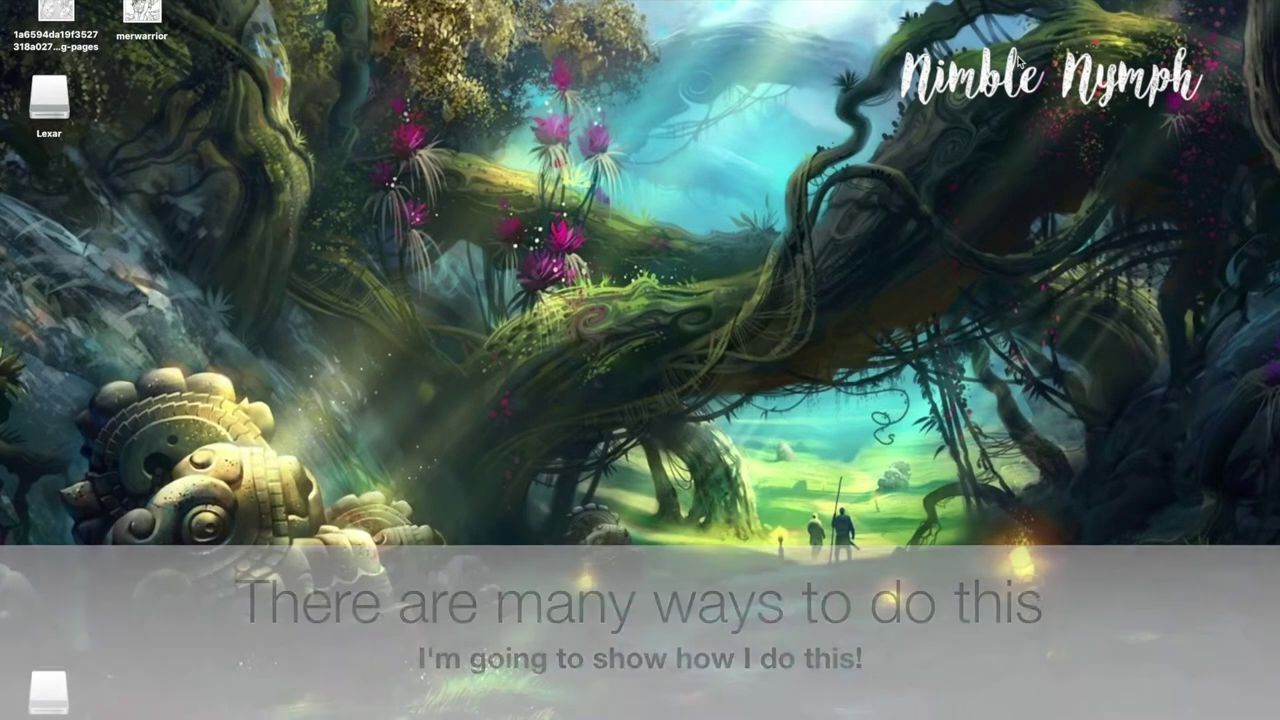
{"action": "mouse_move", "coordinate": [1272, 8]}
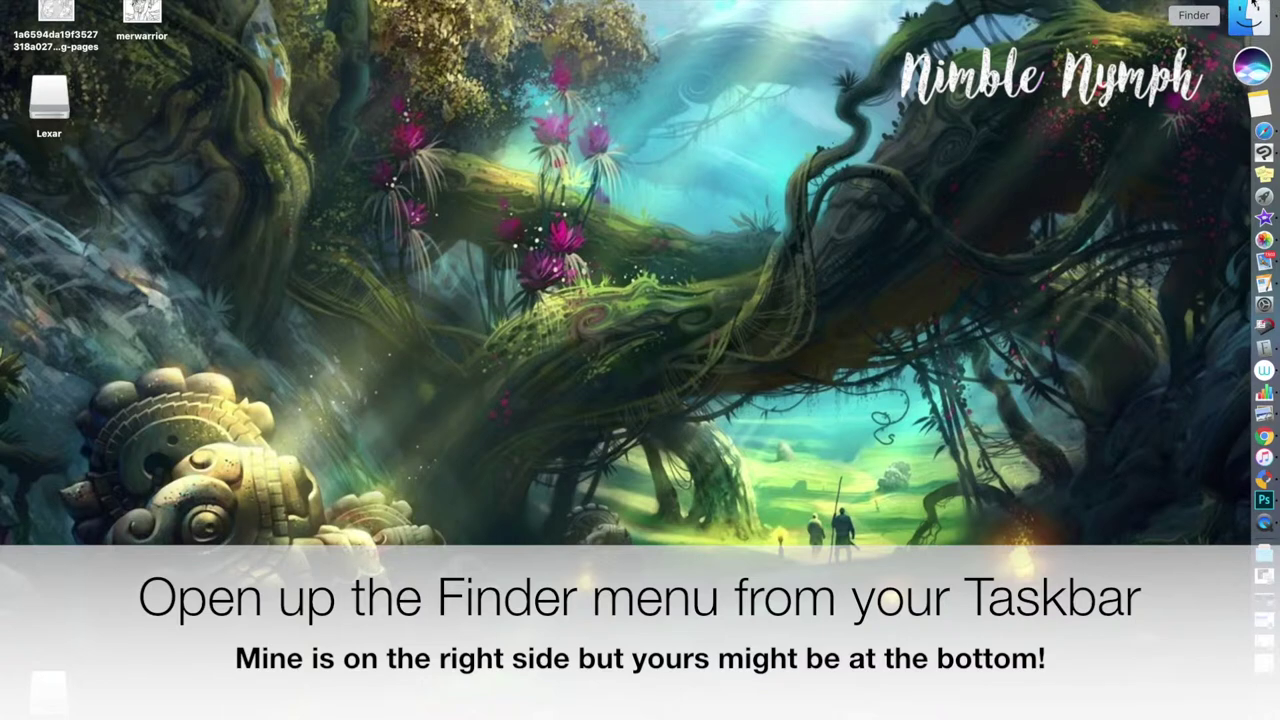
{"action": "left_click", "coordinate": [1266, 10]}
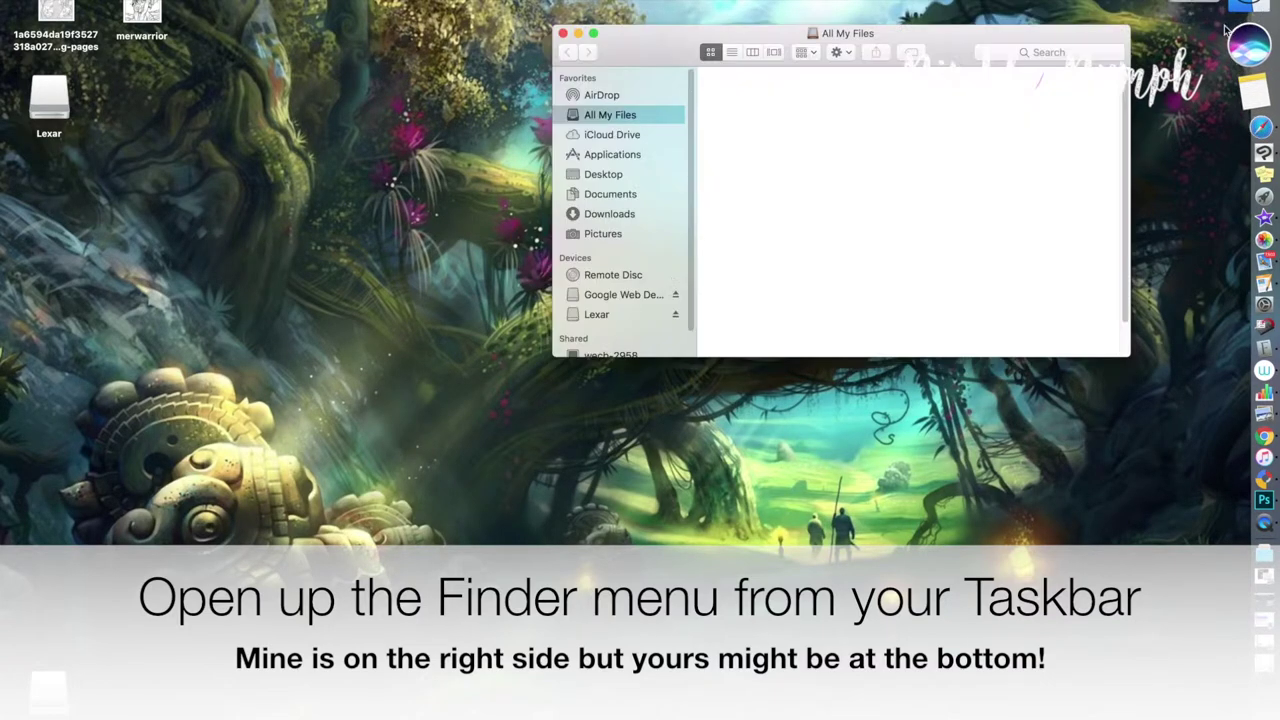
{"action": "left_click", "coordinate": [595, 313]}
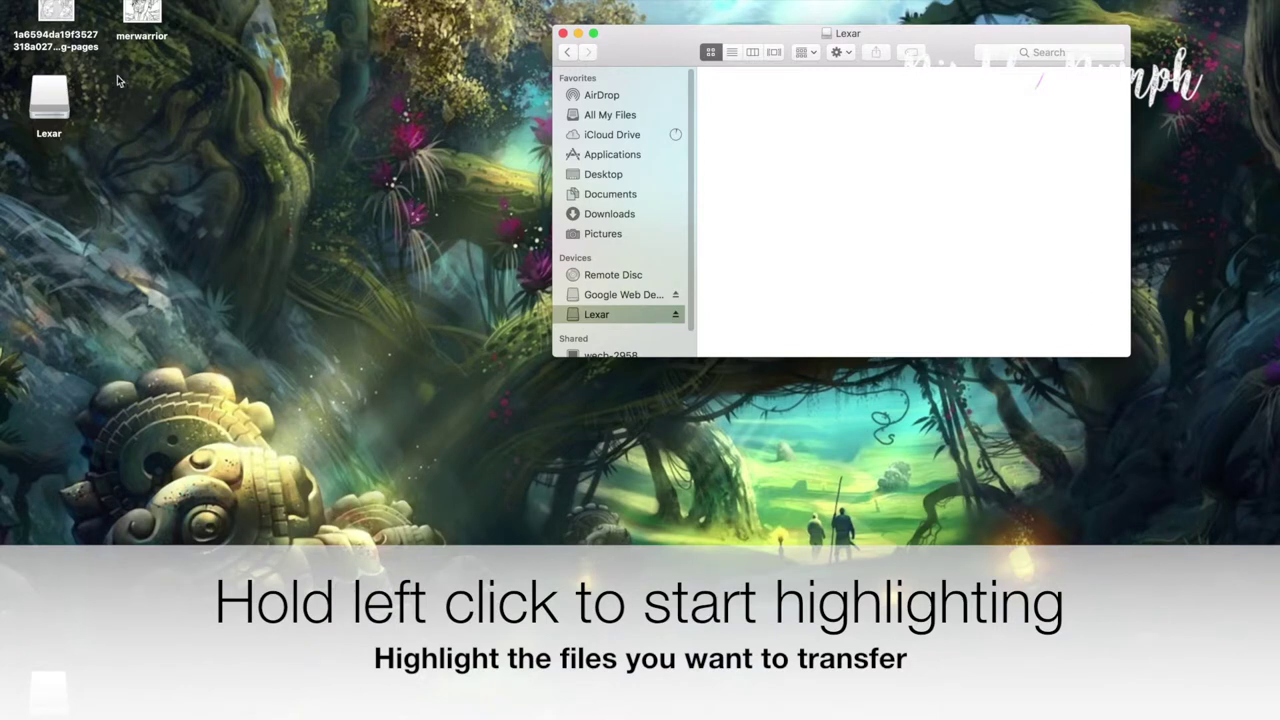
Copy both desktop image files, merwarrior and the one ending in "g-pages", onto the Lexar drive together, then clear the selection.
{"action": "left_click", "coordinate": [217, 23]}
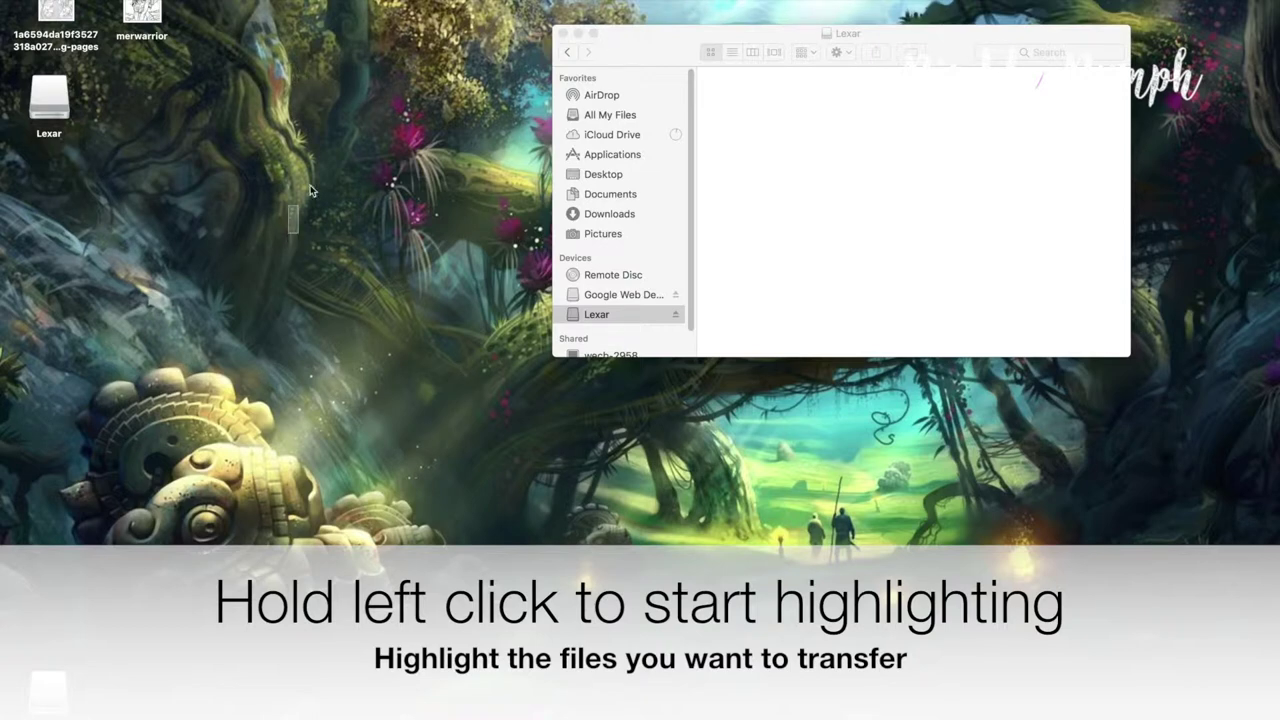
{"action": "left_click_drag", "start_coordinate": [245, 5], "coordinate": [44, 50]}
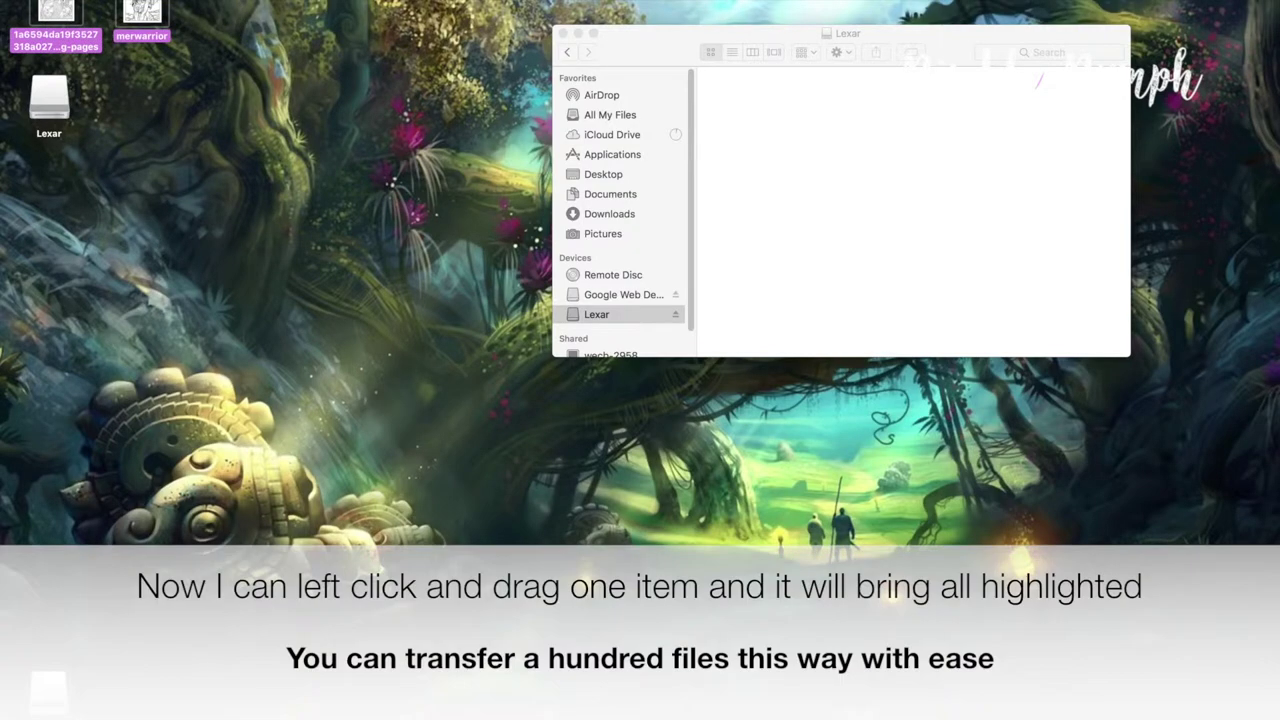
{"action": "left_click_drag", "start_coordinate": [66, 5], "coordinate": [380, 243]}
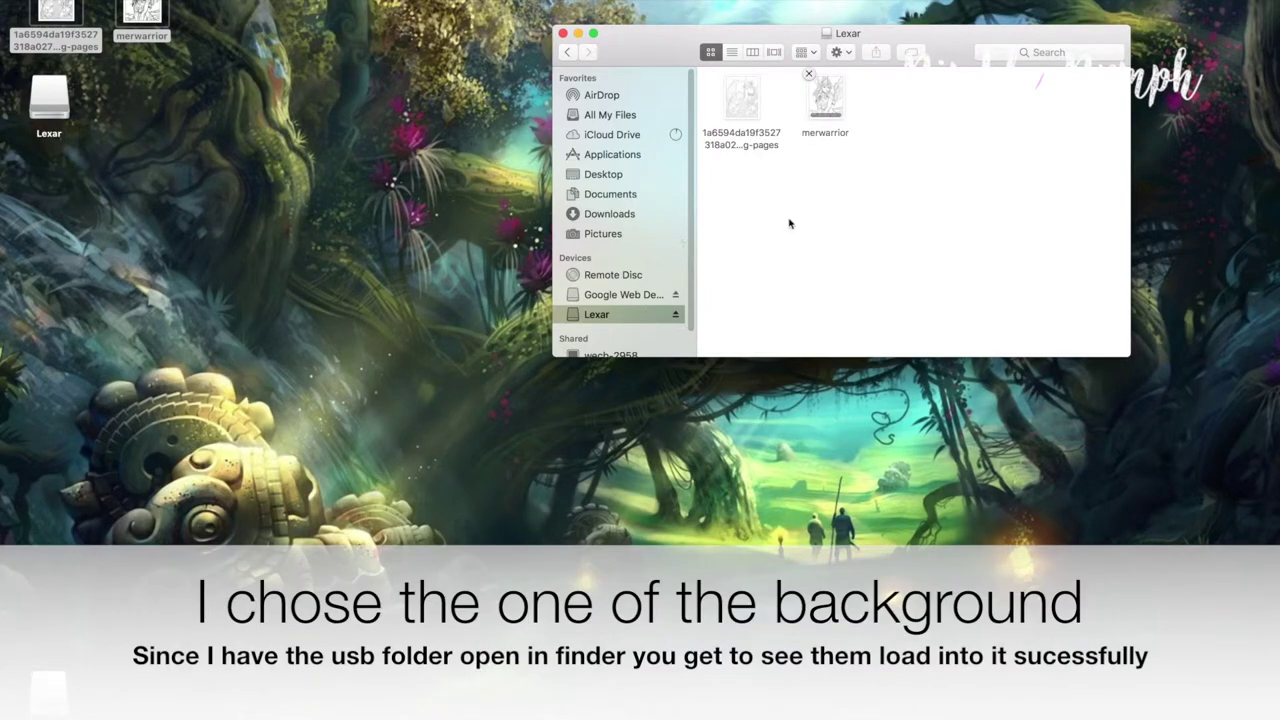
{"action": "left_click_drag", "start_coordinate": [909, 179], "coordinate": [700, 70]}
{"action": "left_click", "coordinate": [871, 228]}
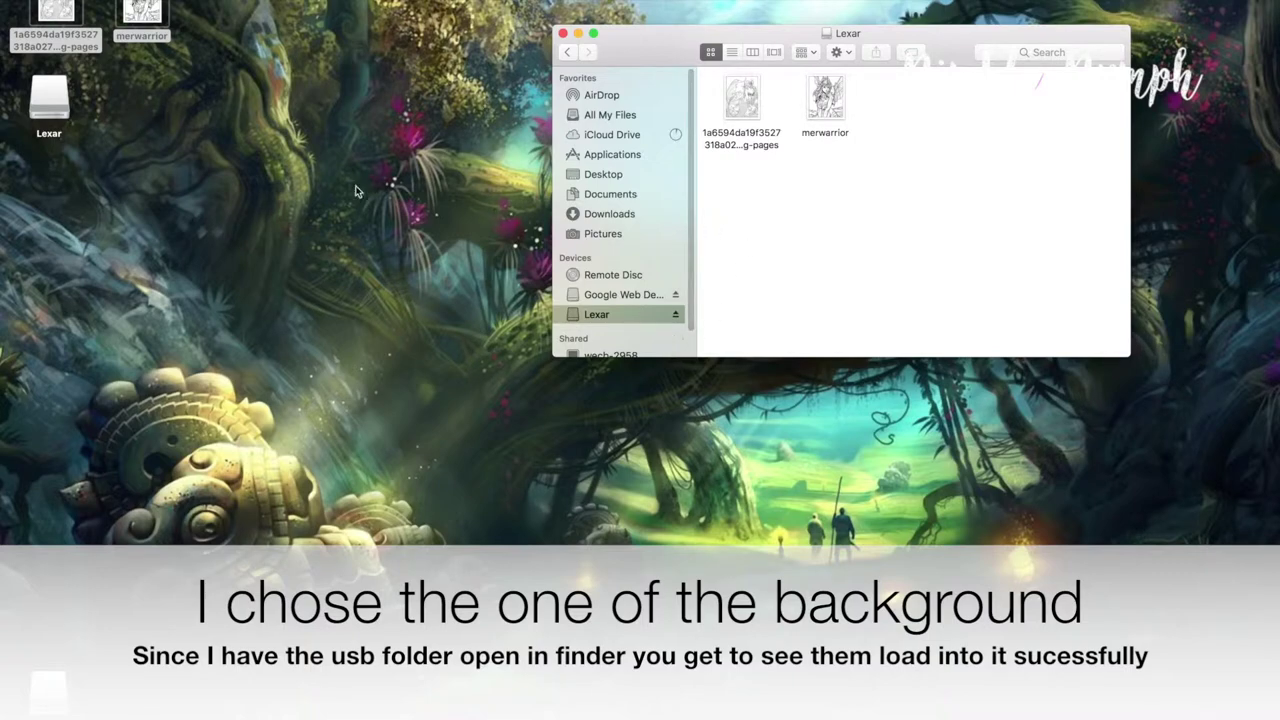
{"action": "left_click", "coordinate": [412, 316]}
{"action": "left_click", "coordinate": [823, 257]}
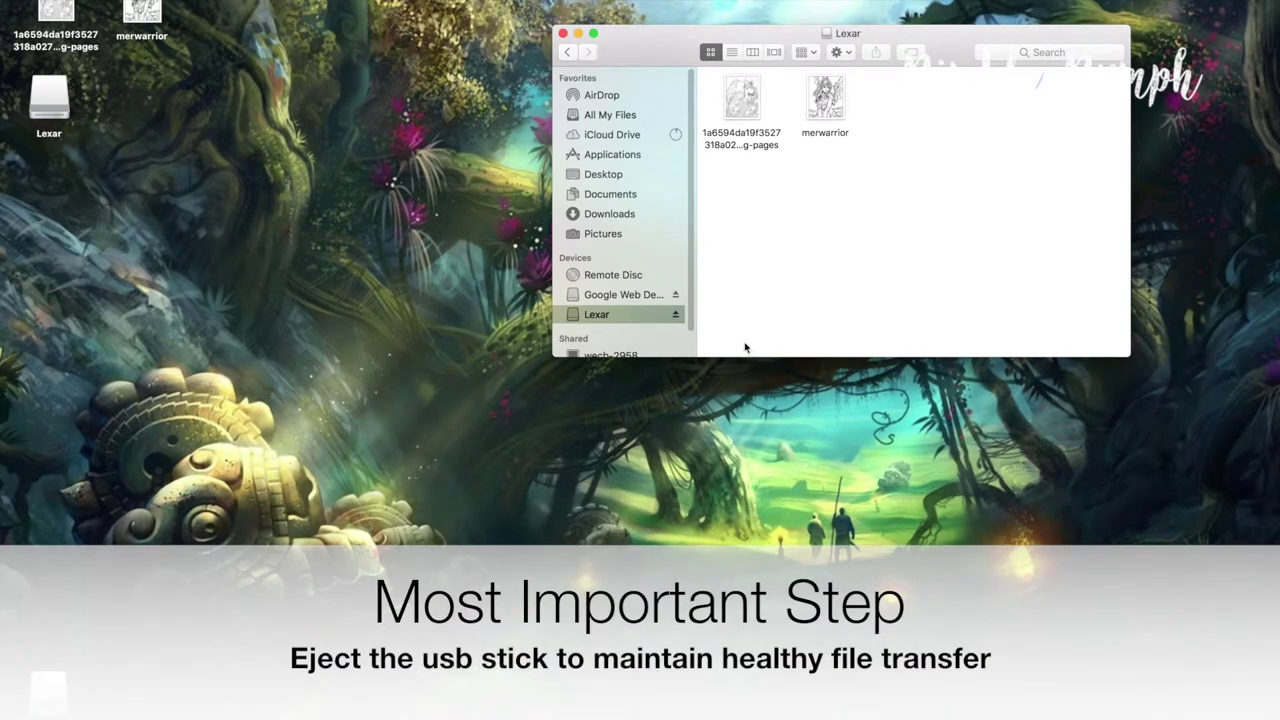
{"action": "left_click", "coordinate": [676, 316]}
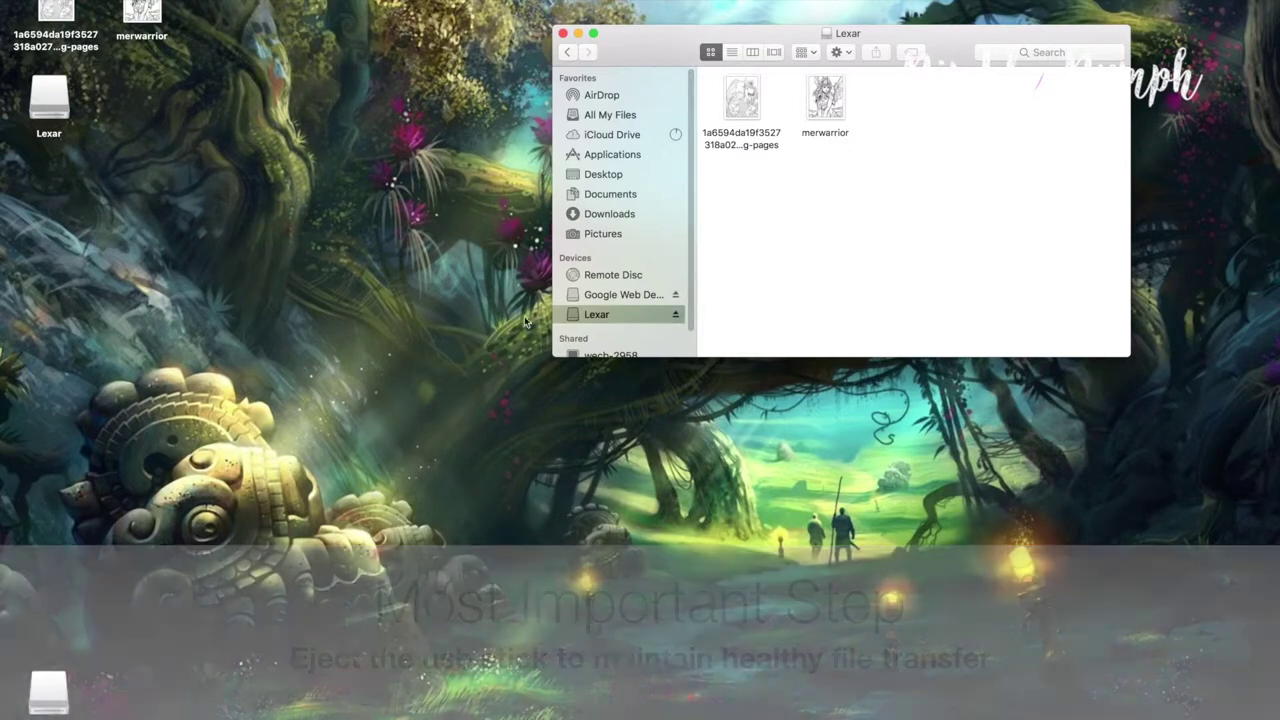
{"action": "right_click", "coordinate": [621, 314]}
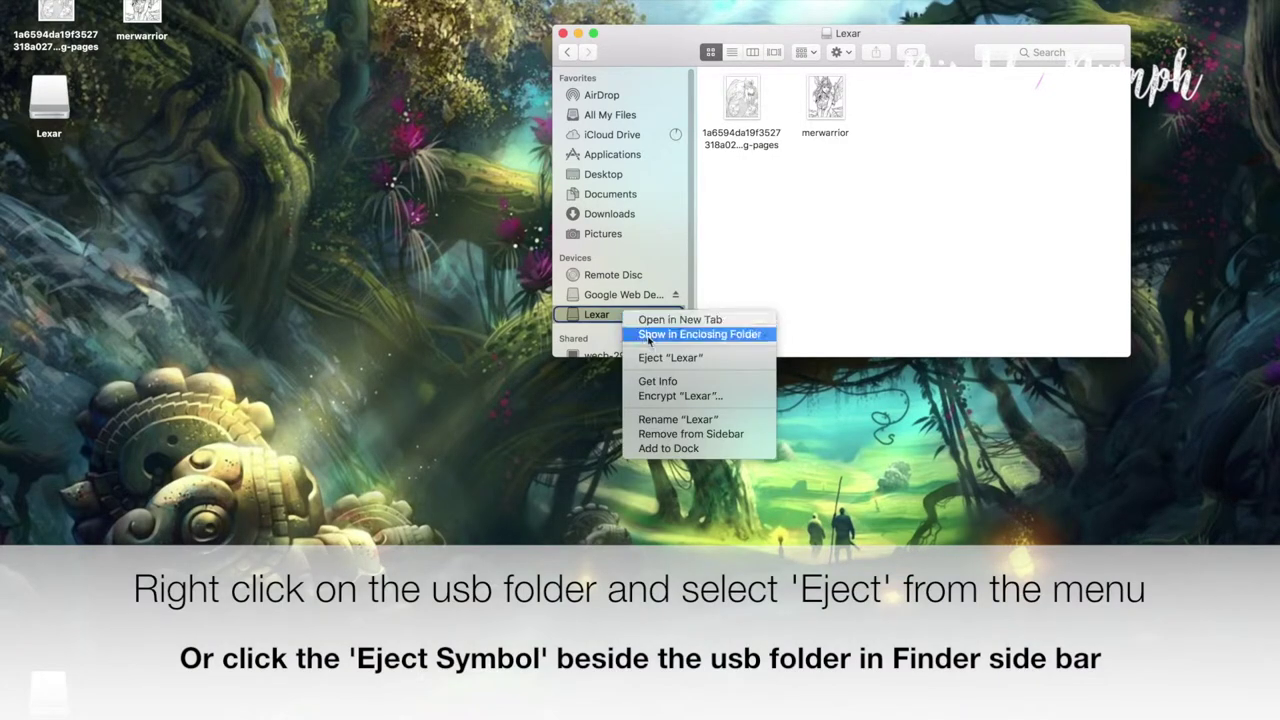
{"action": "left_click", "coordinate": [667, 359]}
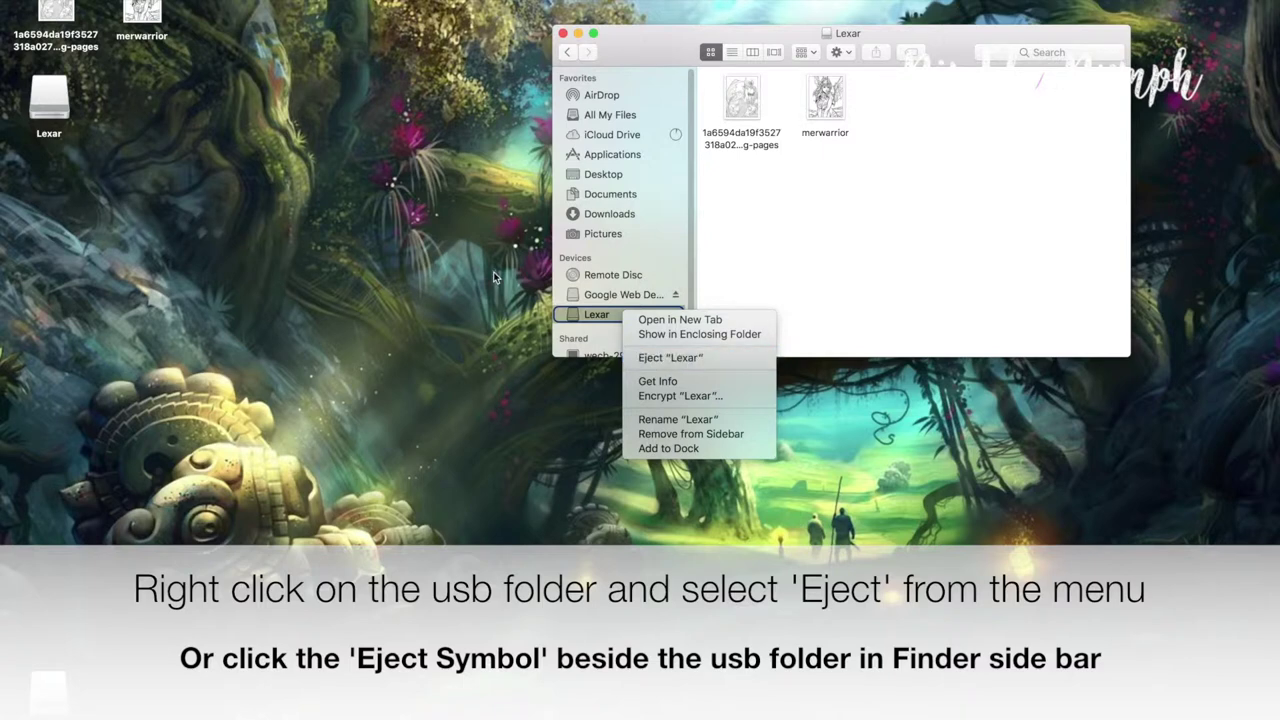
{"action": "right_click", "coordinate": [597, 315]}
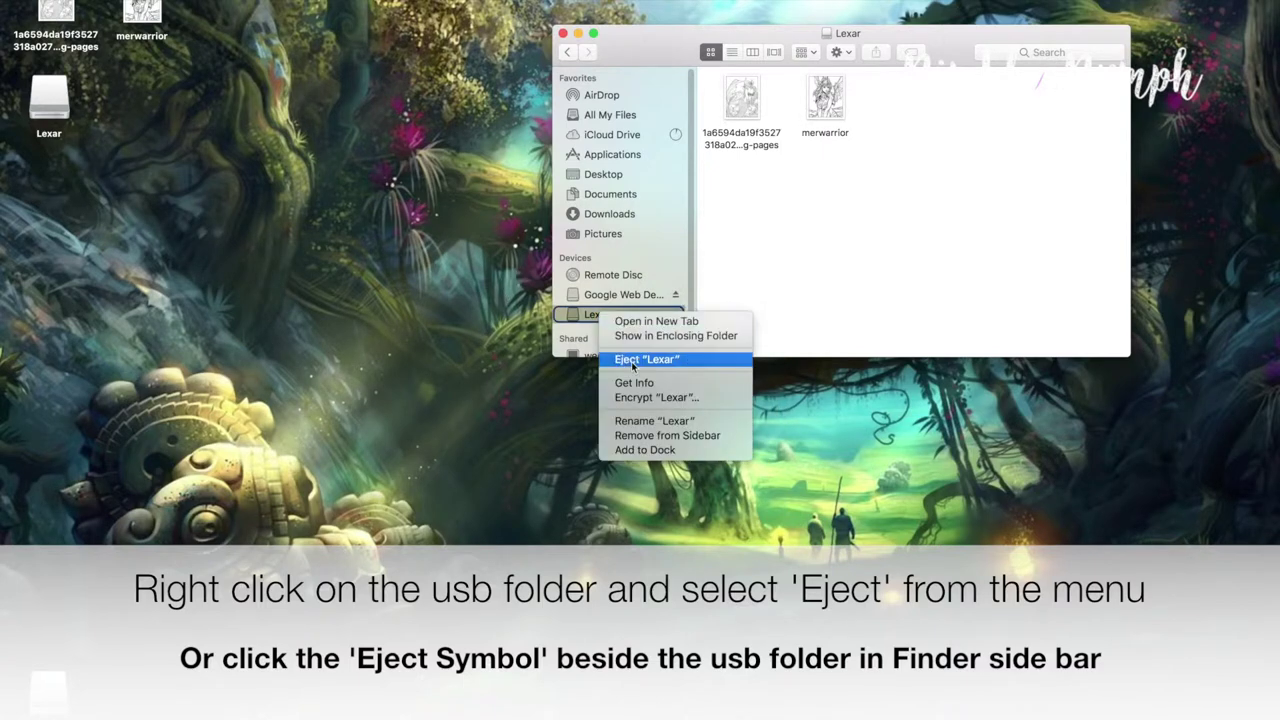
{"action": "left_click", "coordinate": [631, 361]}
{"action": "left_click", "coordinate": [676, 316]}
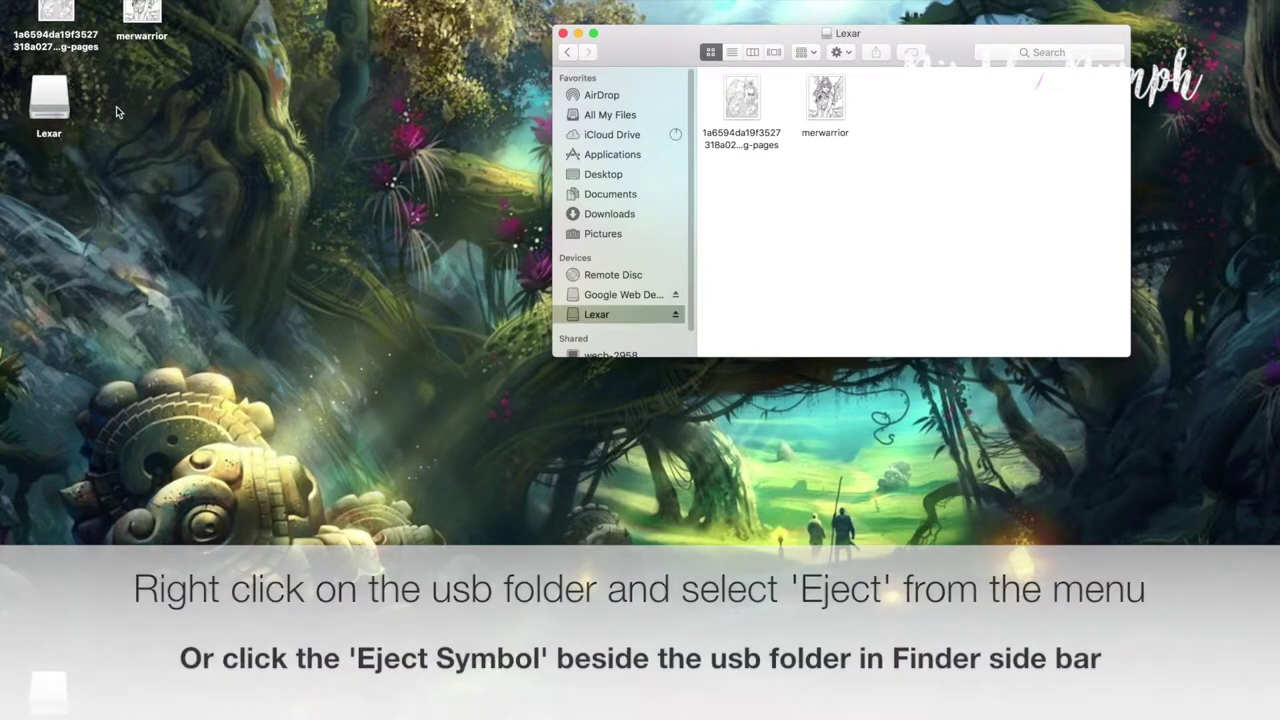
{"action": "left_click", "coordinate": [42, 117]}
{"action": "left_click_drag", "start_coordinate": [42, 117], "coordinate": [55, 117]}
{"action": "right_click", "coordinate": [51, 101]}
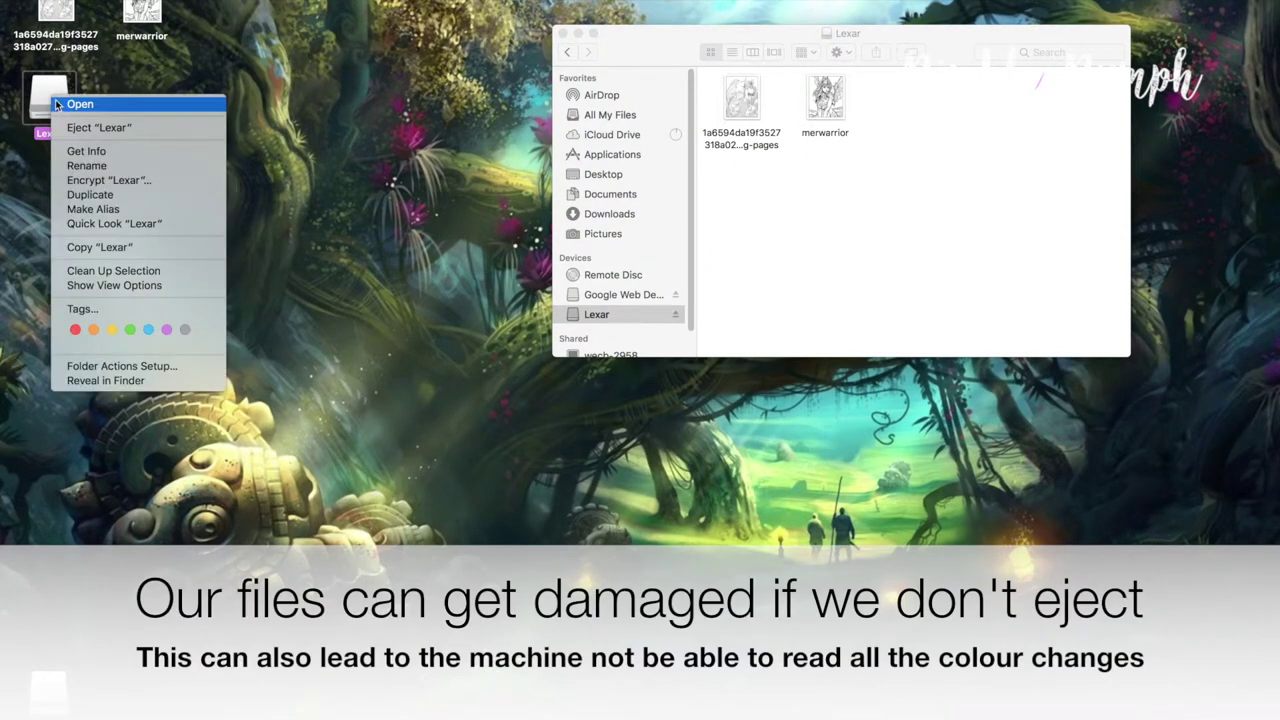
{"action": "key", "text": "Escape"}
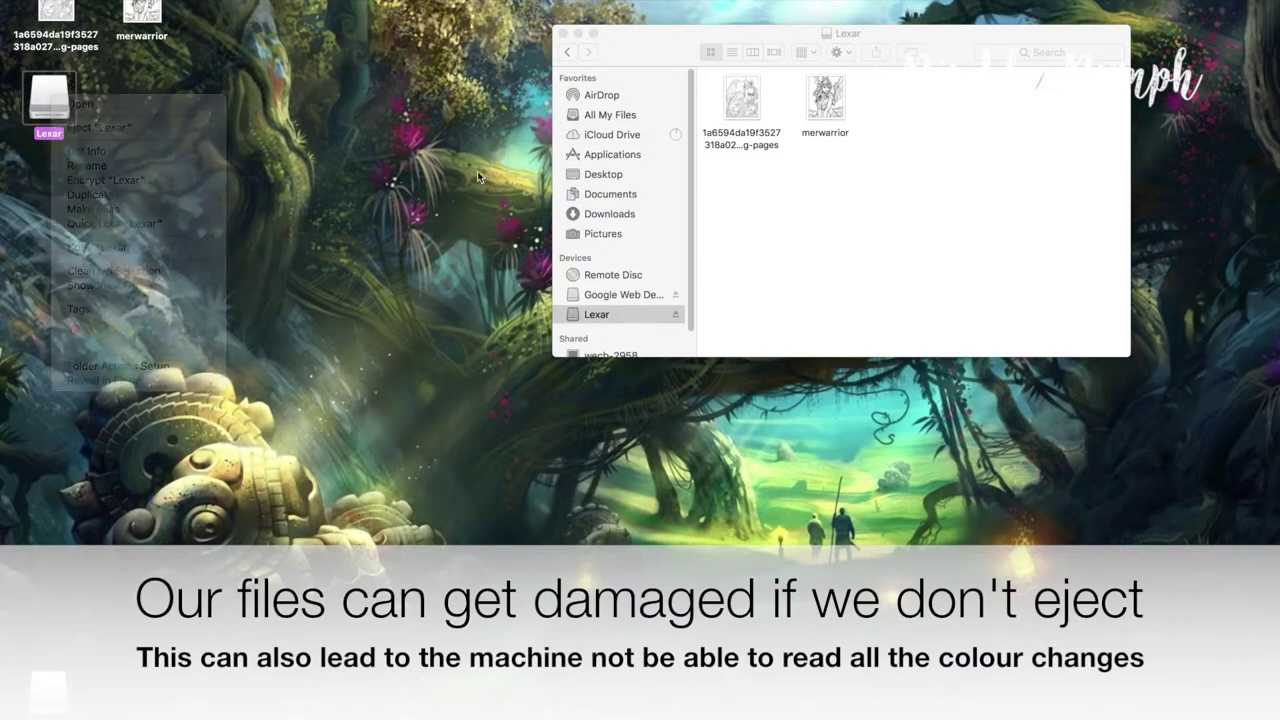
Eject the Lexar drive from the Finder window.
{"action": "left_click", "coordinate": [676, 319]}
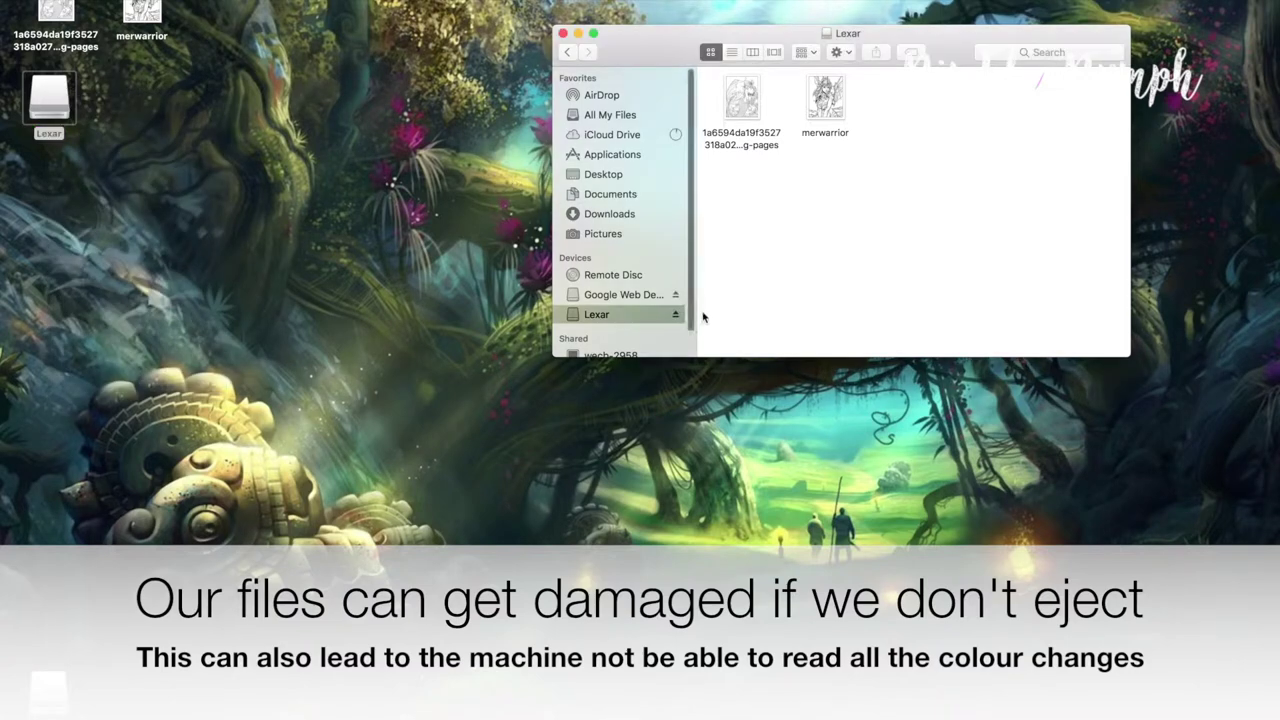
{"action": "left_click", "coordinate": [677, 317]}
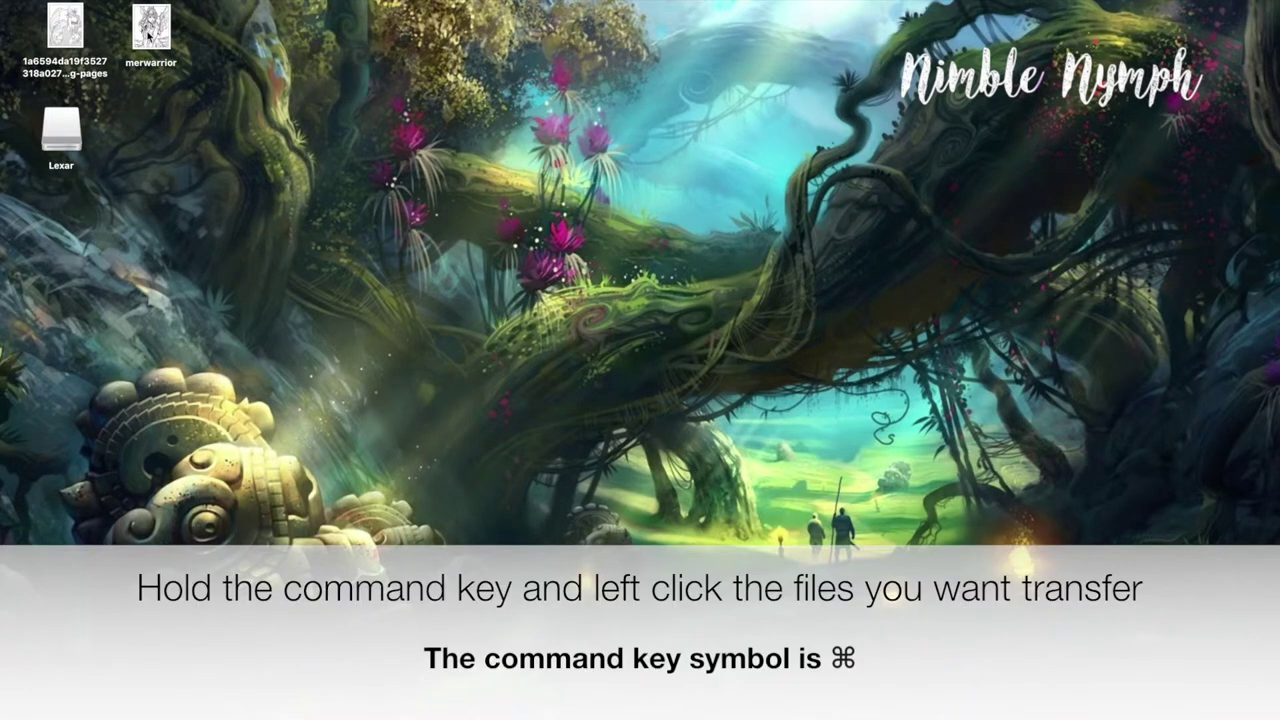
Copy the merwarrior and "g-pages" desktop images together and open the Lexar drive in a window.
{"action": "left_click", "coordinate": [148, 35]}
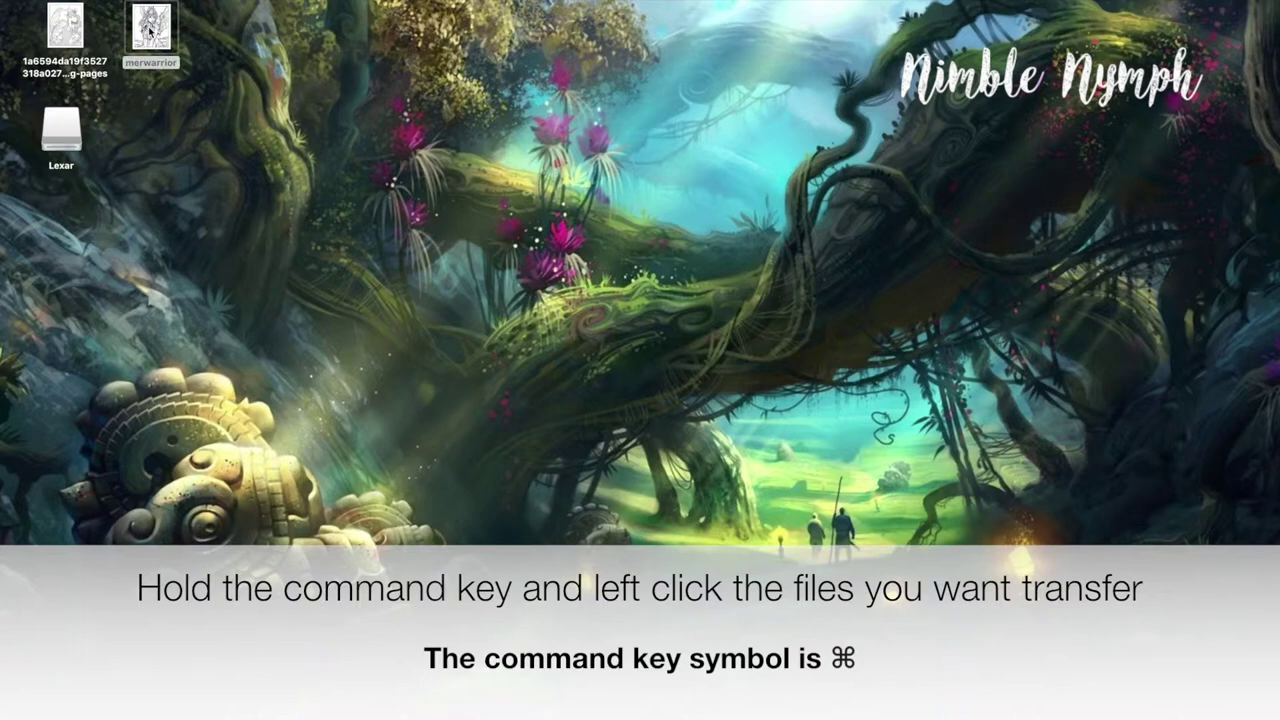
{"action": "left_click", "coordinate": [60, 24], "text": "super"}
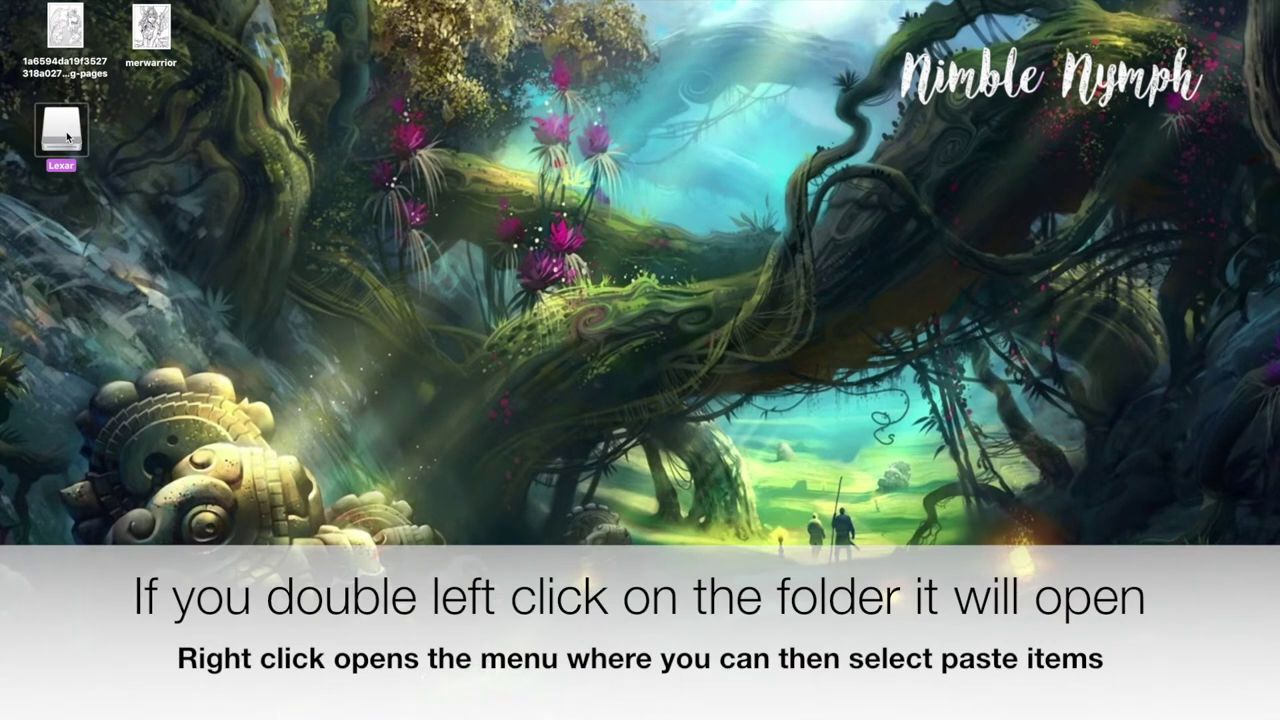
{"action": "double_click", "coordinate": [67, 137]}
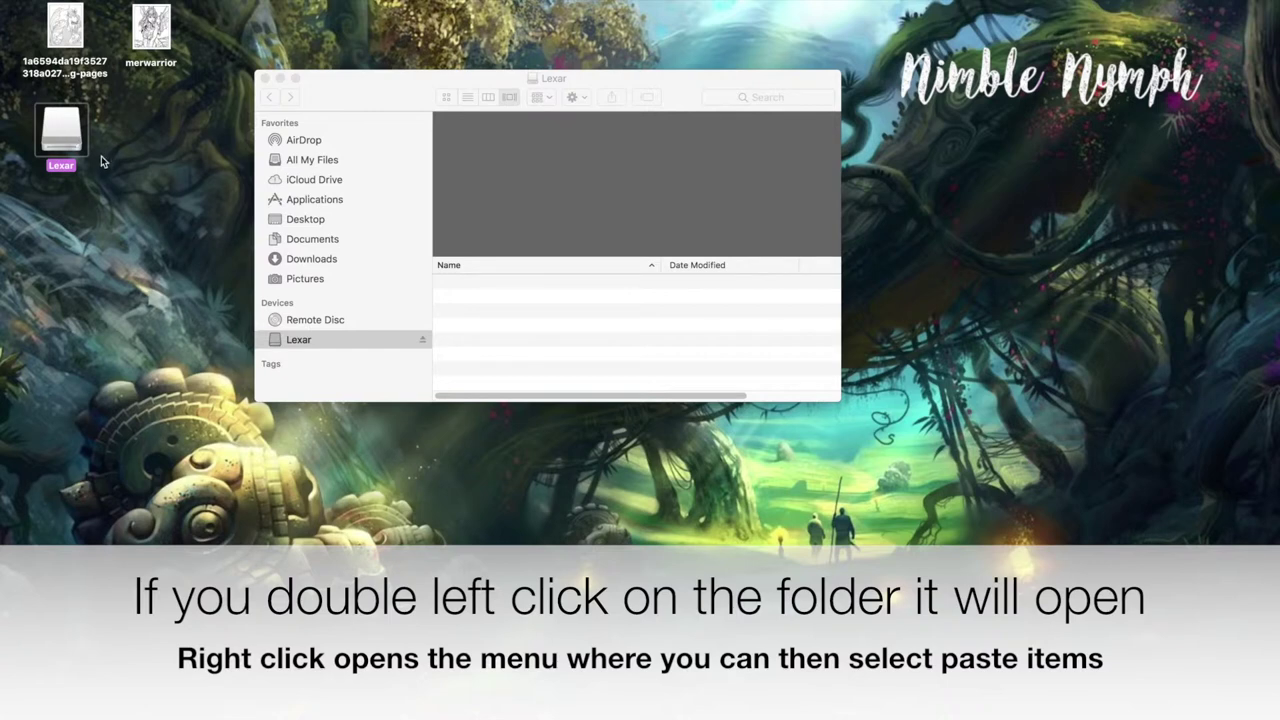
{"action": "right_click", "coordinate": [507, 293]}
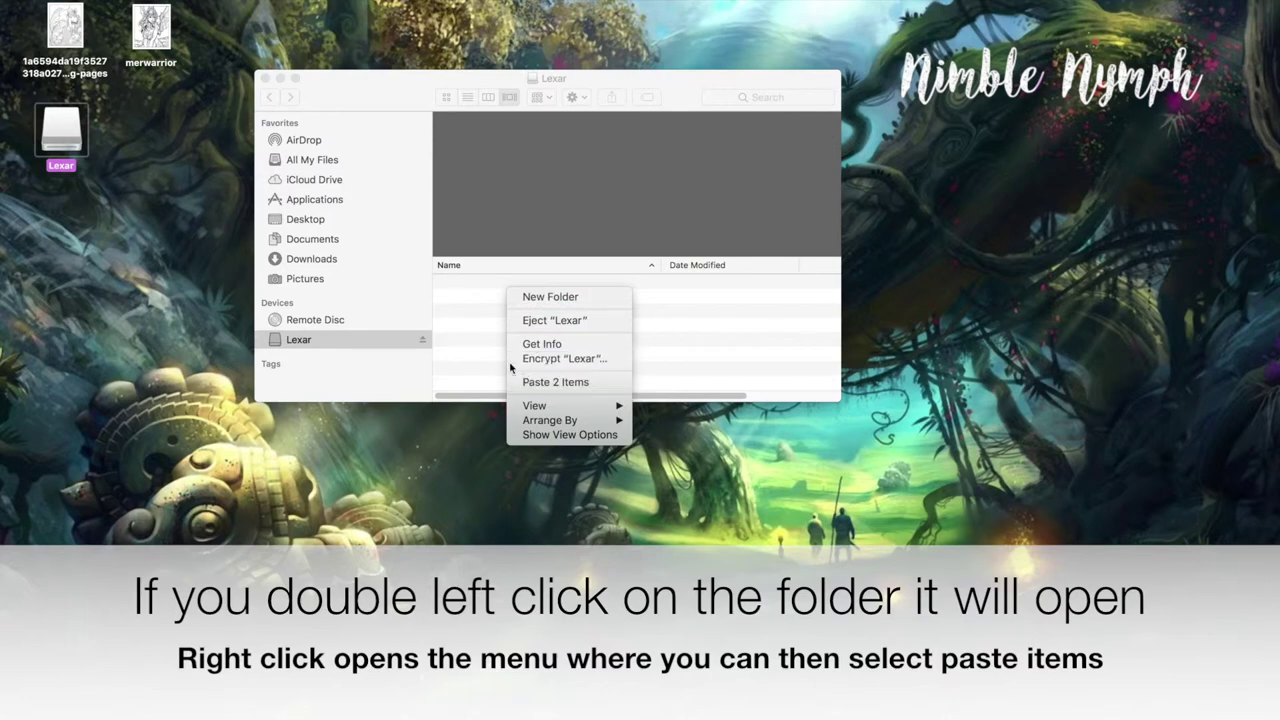
{"action": "left_click", "coordinate": [432, 315]}
{"action": "right_click", "coordinate": [400, 343]}
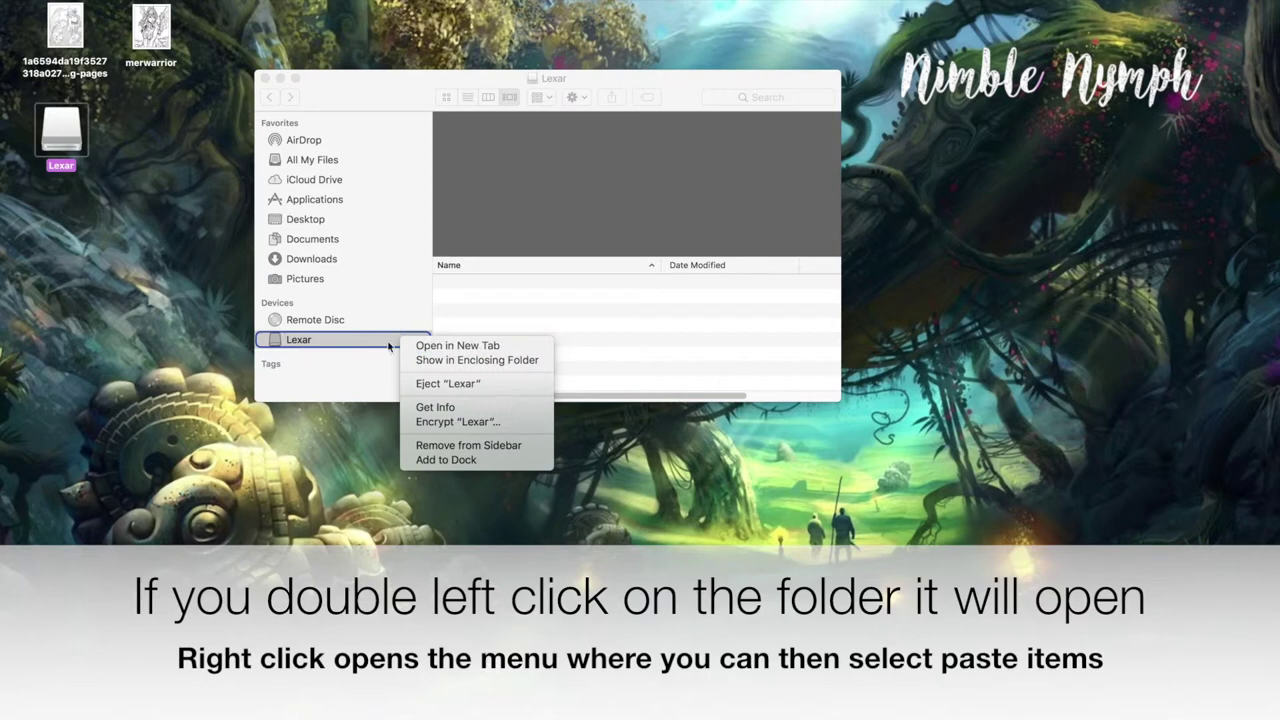
{"action": "left_click", "coordinate": [380, 357]}
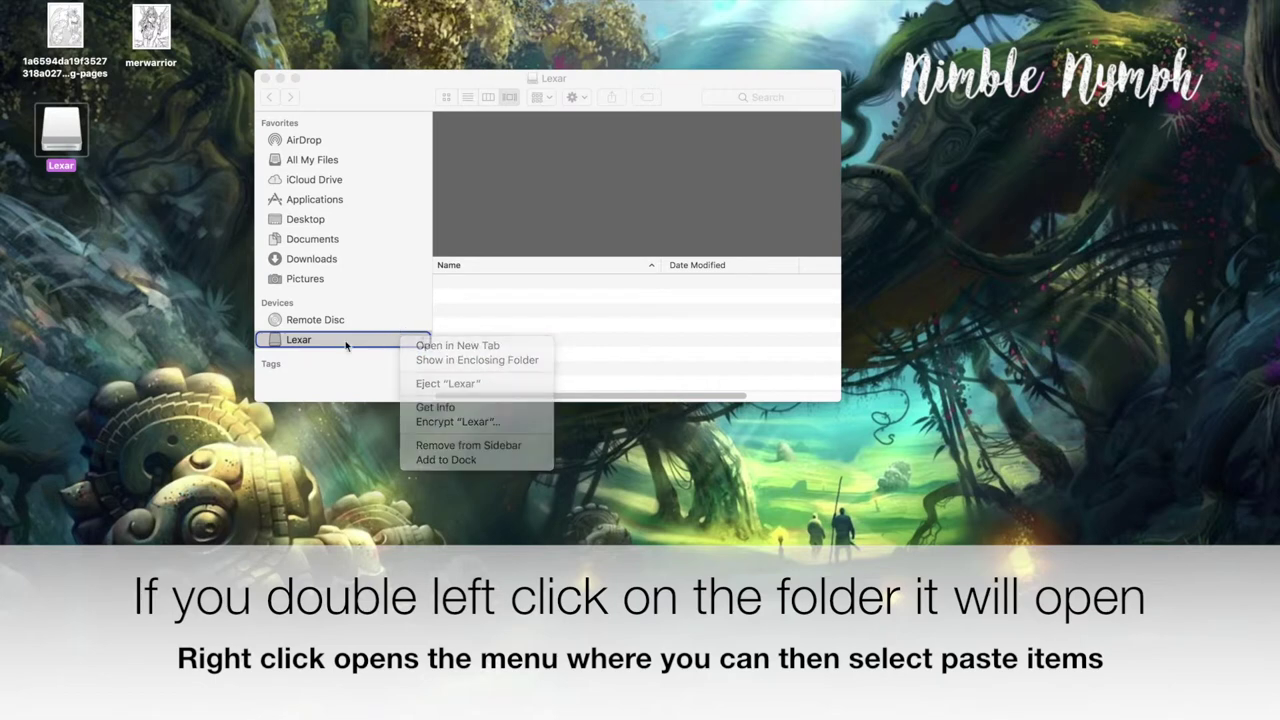
{"action": "right_click", "coordinate": [62, 142]}
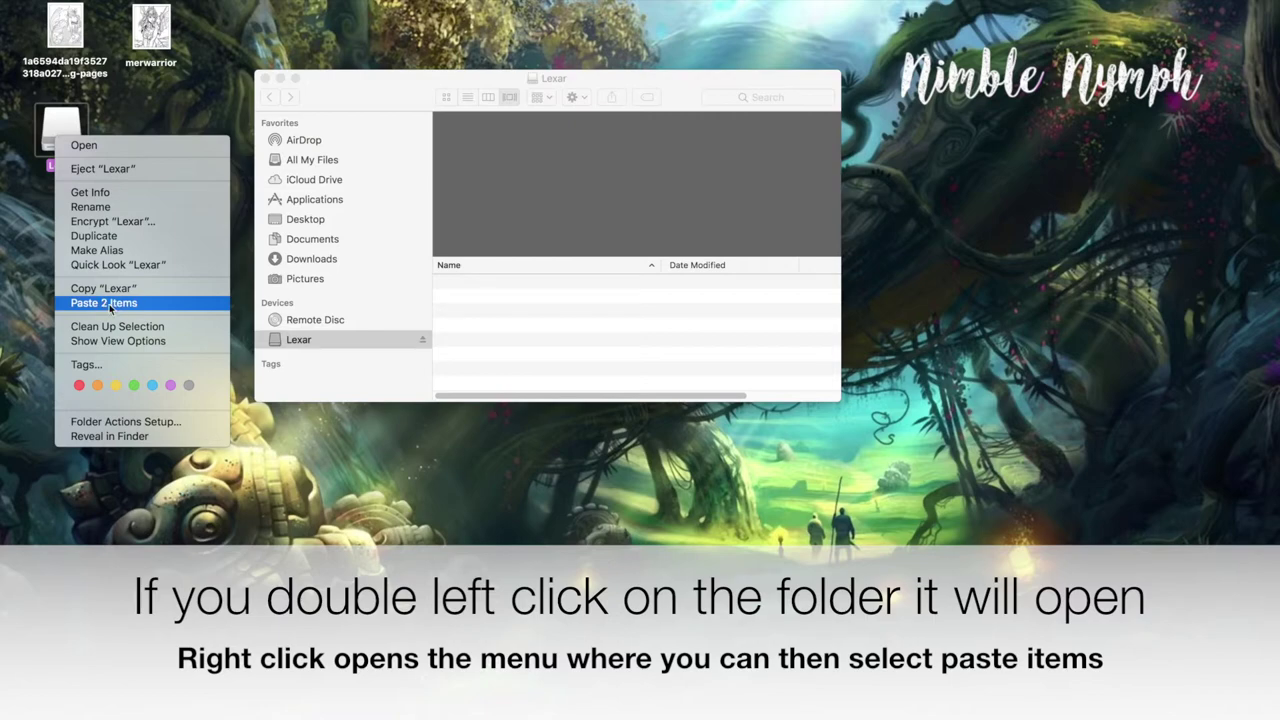
{"action": "left_click", "coordinate": [138, 303]}
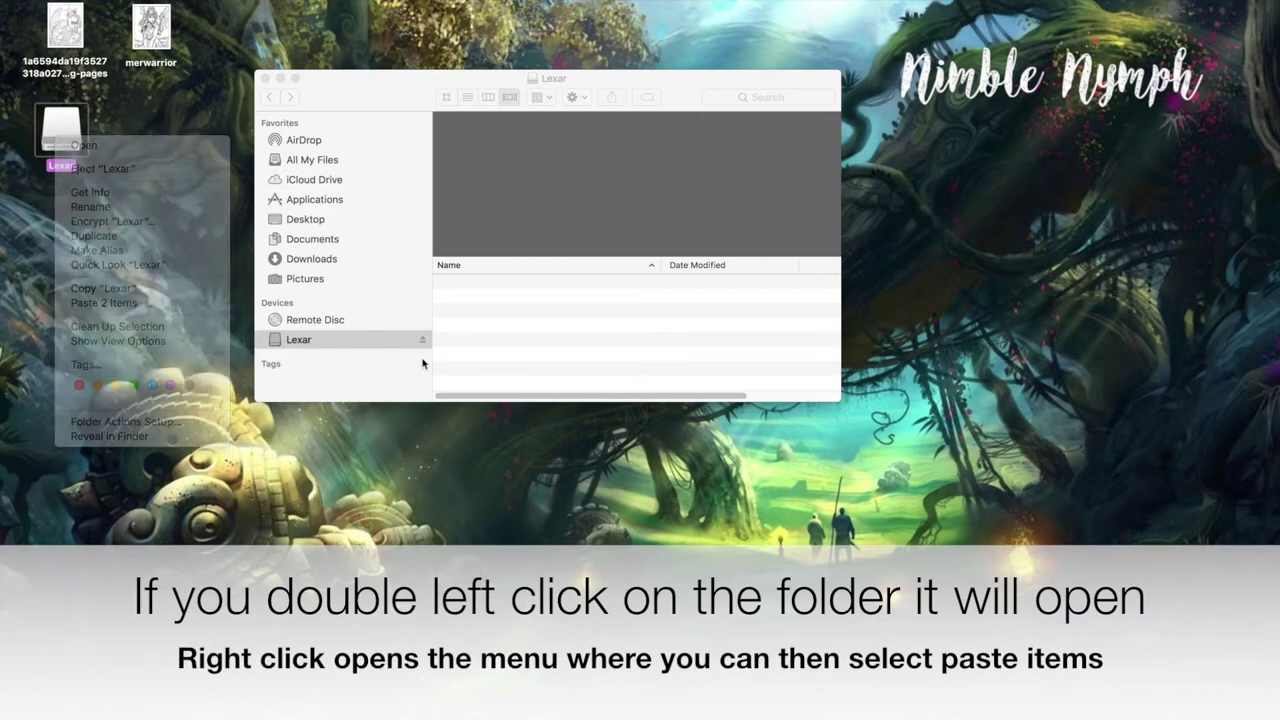
Paste the two copied images into the Lexar drive and close its window.
{"action": "right_click", "coordinate": [543, 336]}
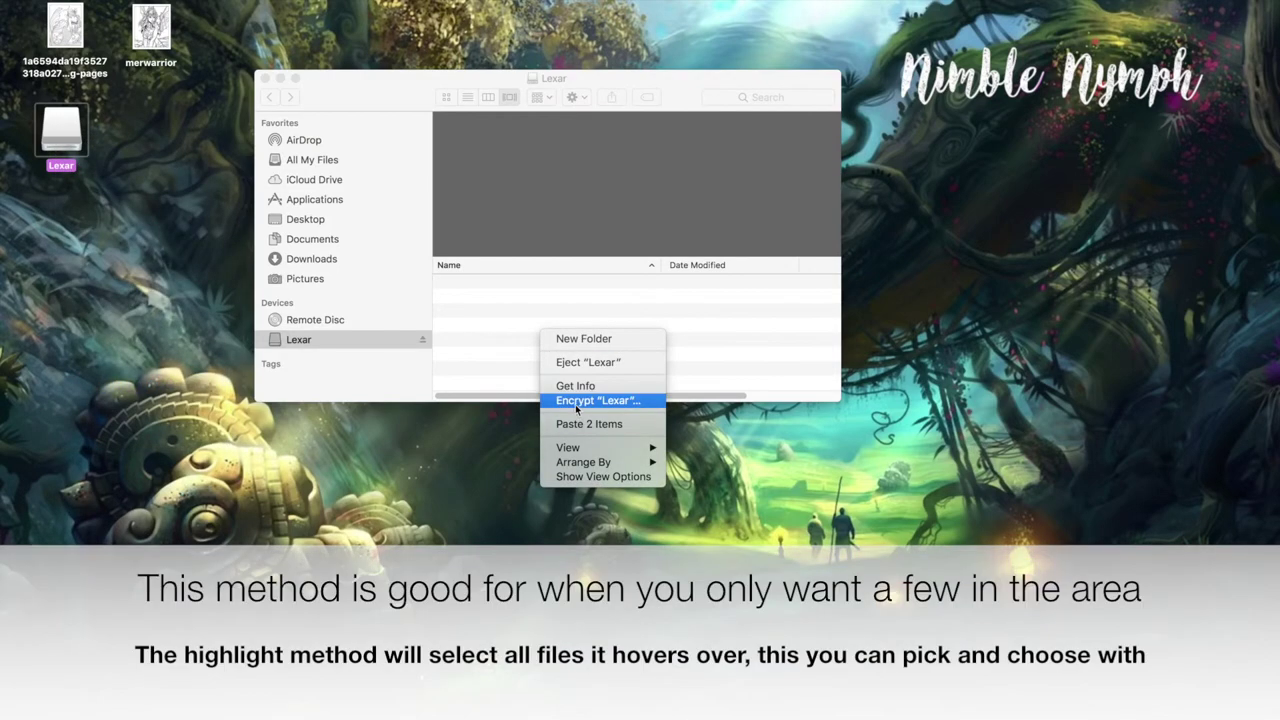
{"action": "left_click", "coordinate": [577, 426]}
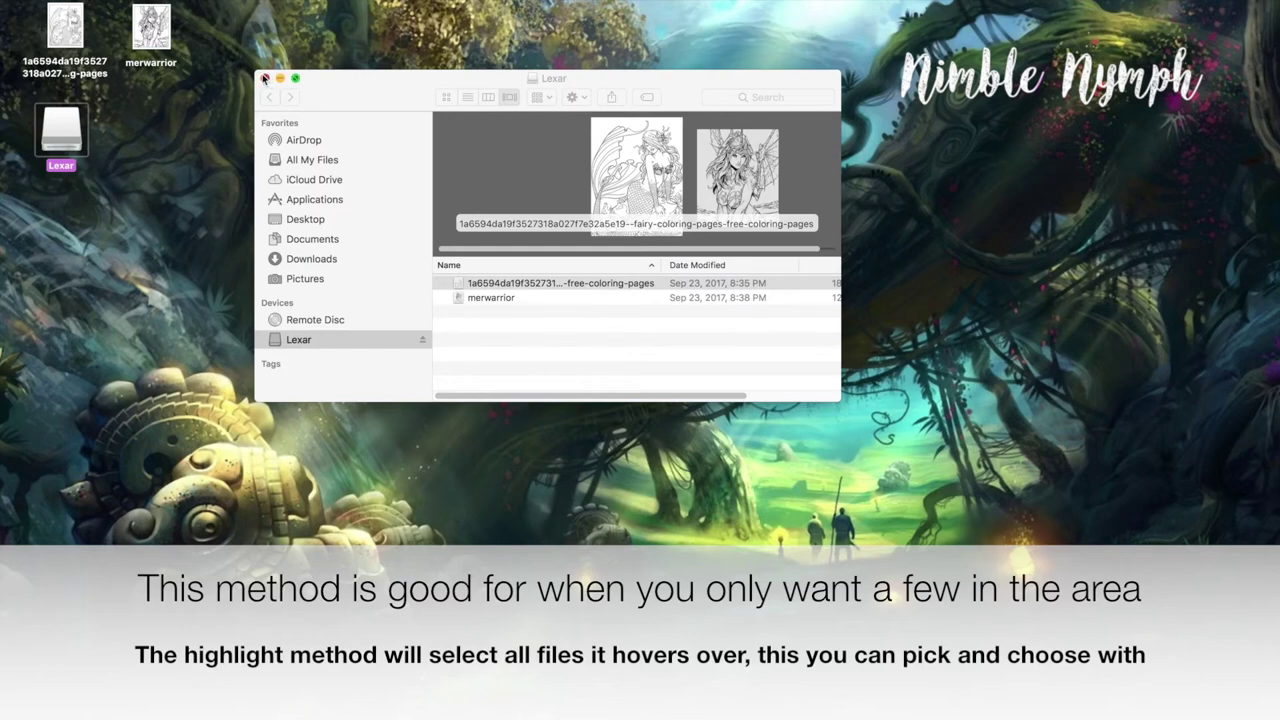
{"action": "left_click", "coordinate": [265, 78]}
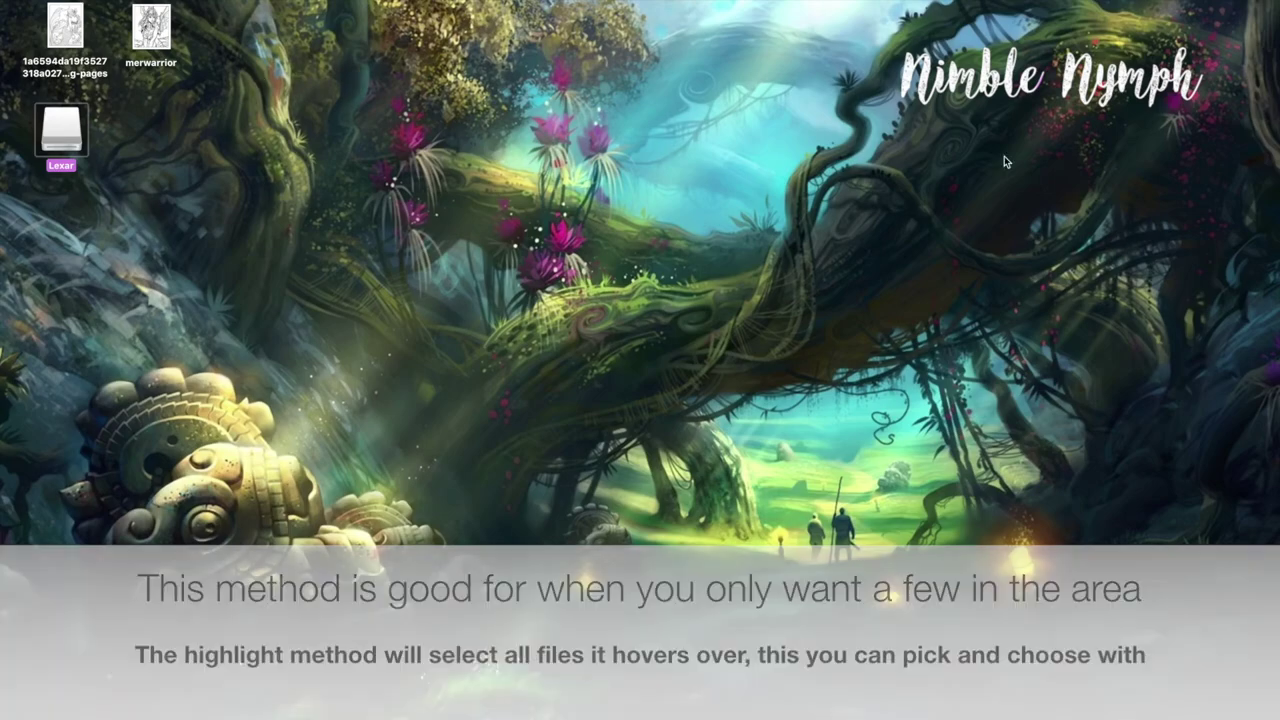